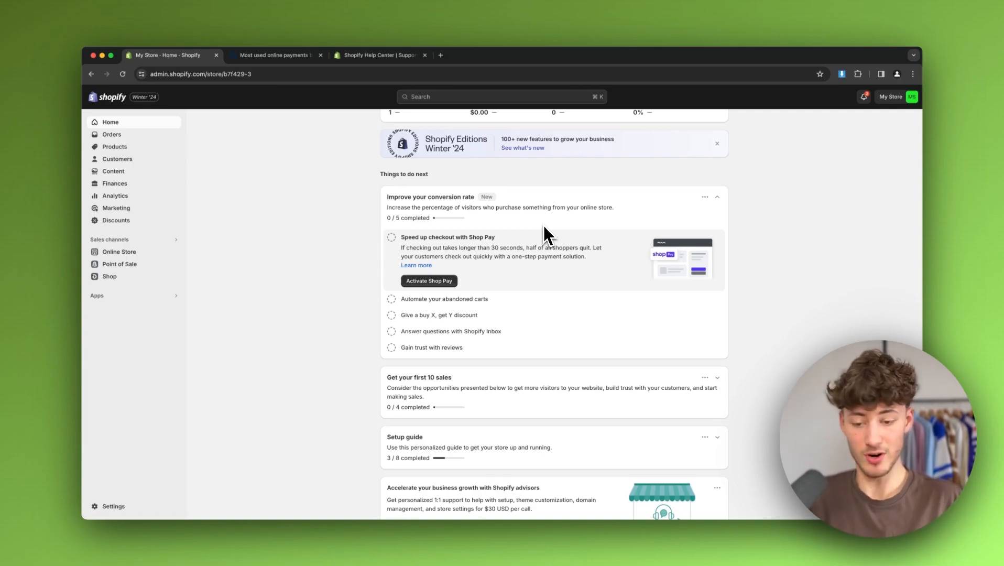
- Open the Payments section of the store's settings
scroll(545, 181, "up", 2)
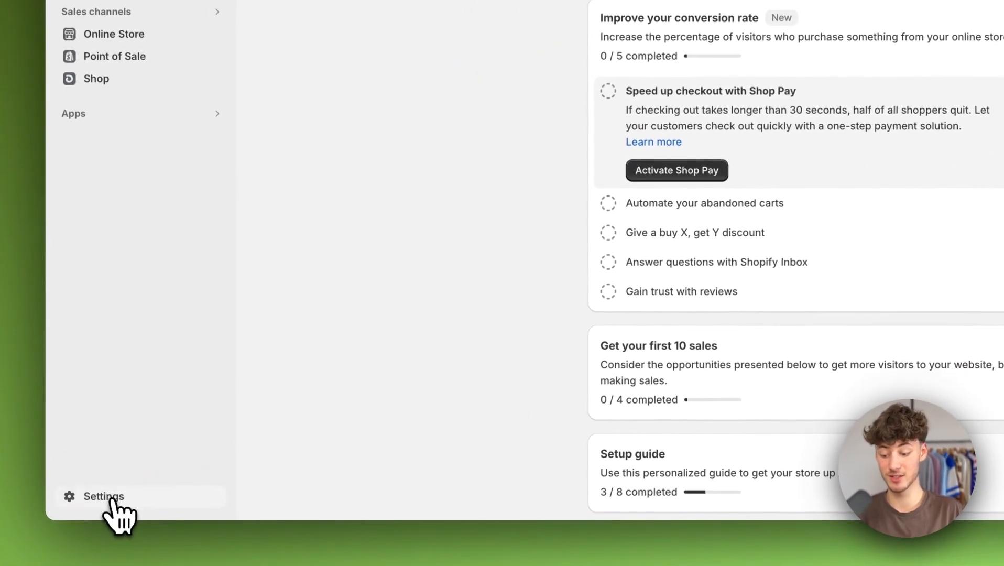
left_click(105, 496)
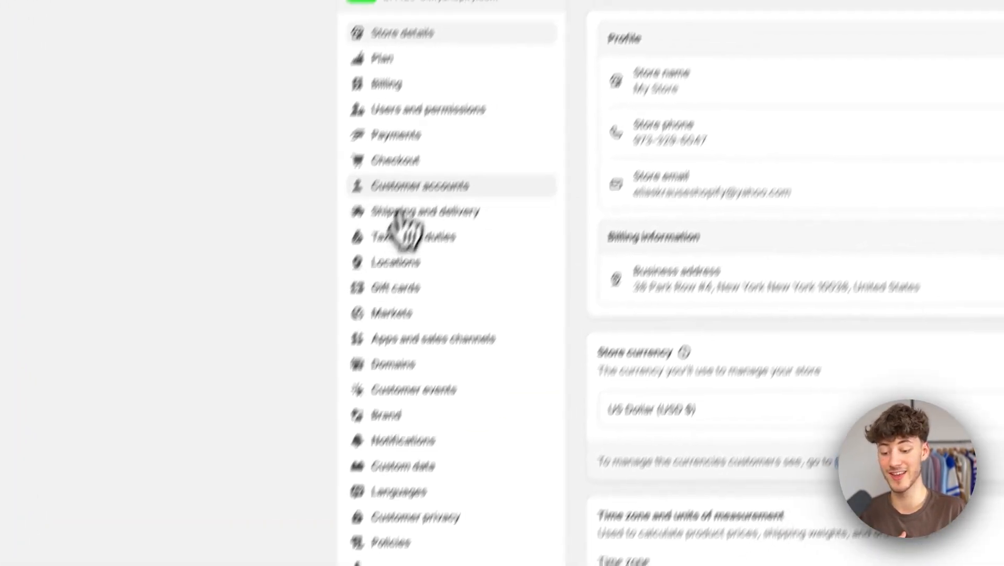
left_click(480, 19)
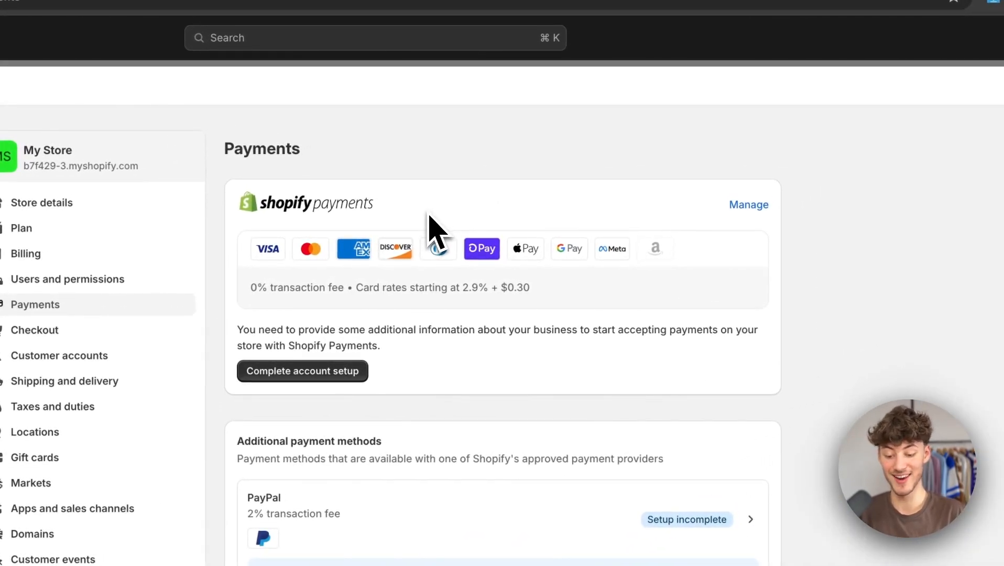
scroll(428, 212, "down", 2)
scroll(428, 207, "up", 2)
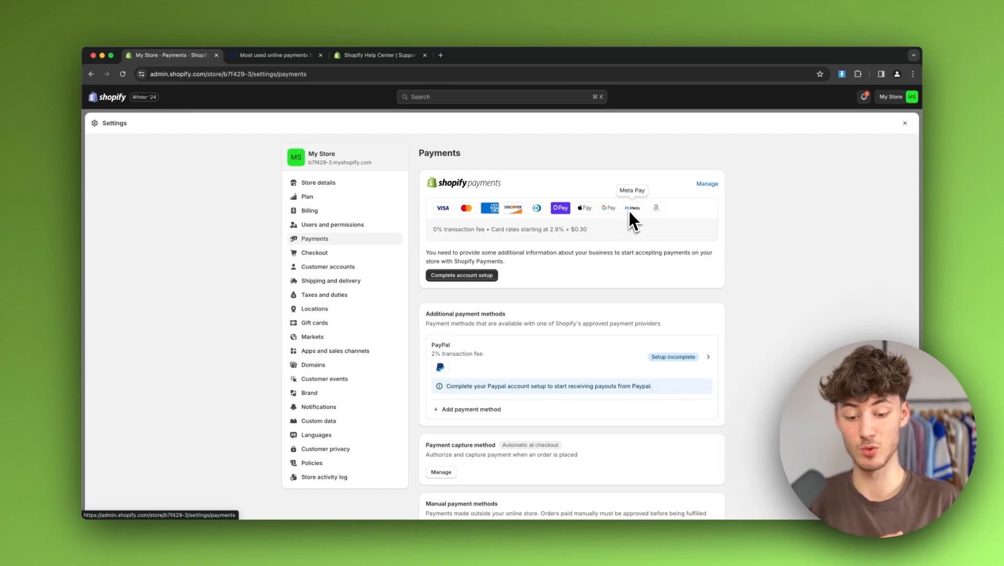
- Examine the transaction fee and card rates stated for Shopify Payments
left_click_drag(436, 231, 620, 239)
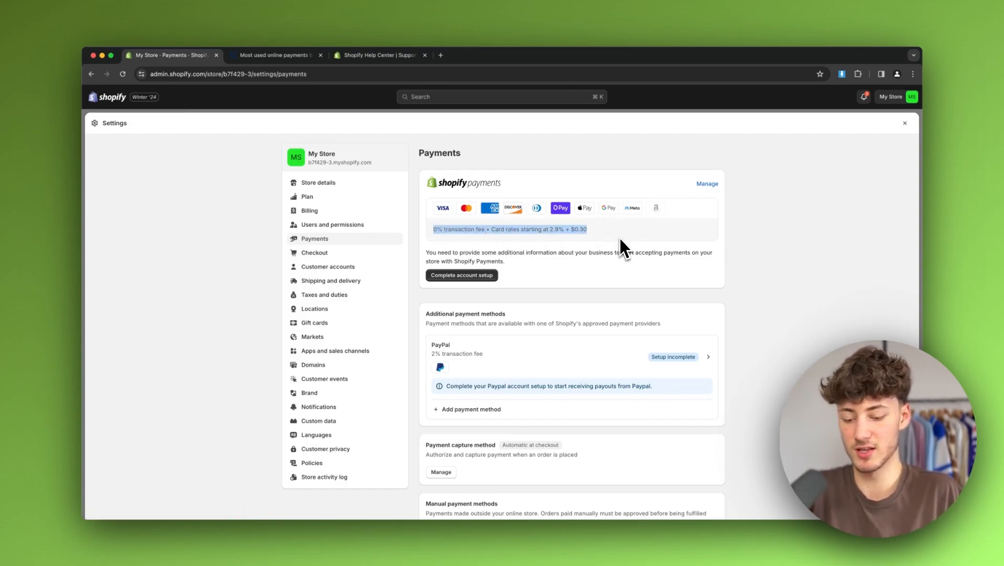
left_click(620, 239)
left_click_drag(430, 230, 623, 235)
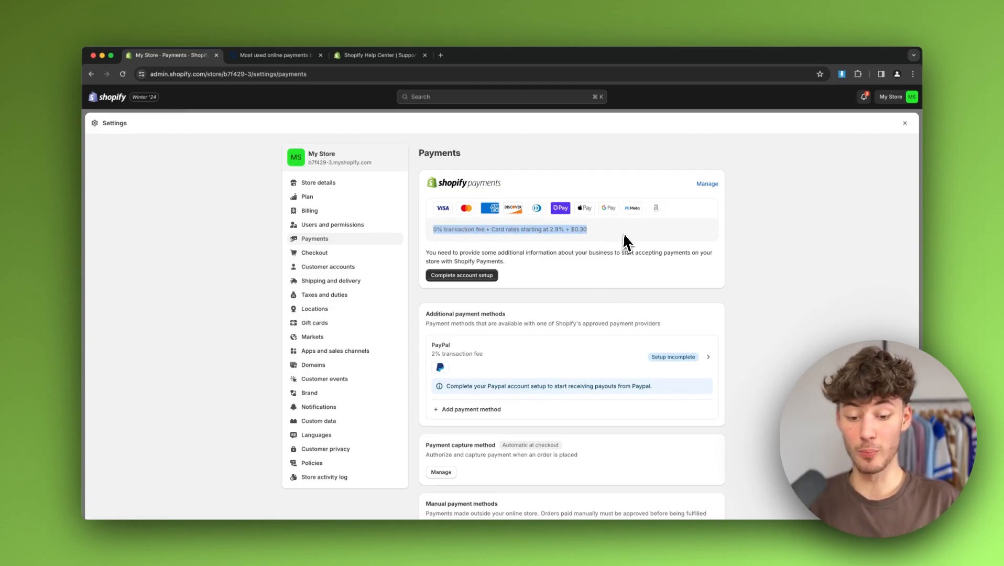
left_click(623, 231)
- Open the Shopify Payments management page and examine the domestic and international payment rates
left_click(716, 183)
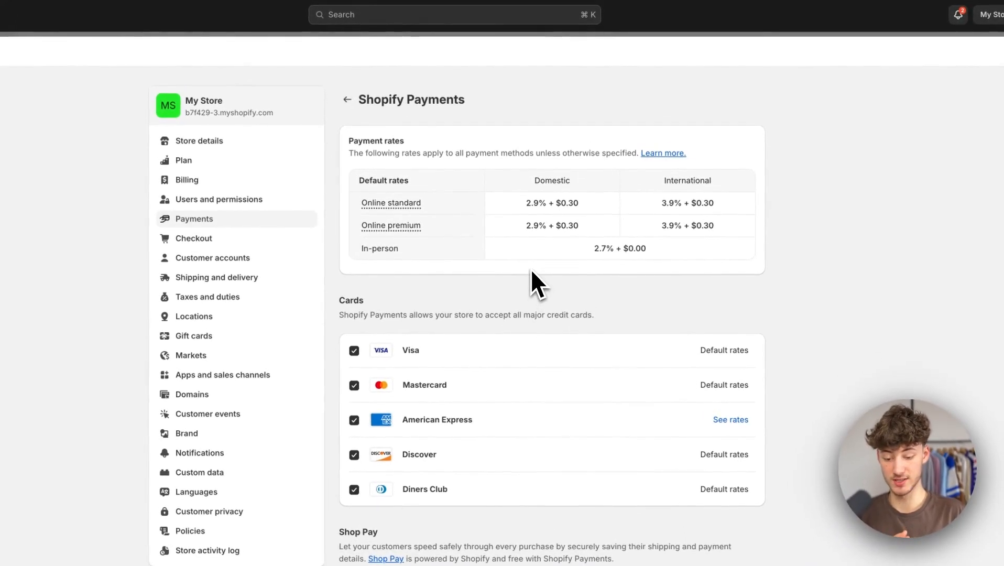
left_click_drag(523, 203, 621, 203)
left_click(622, 206)
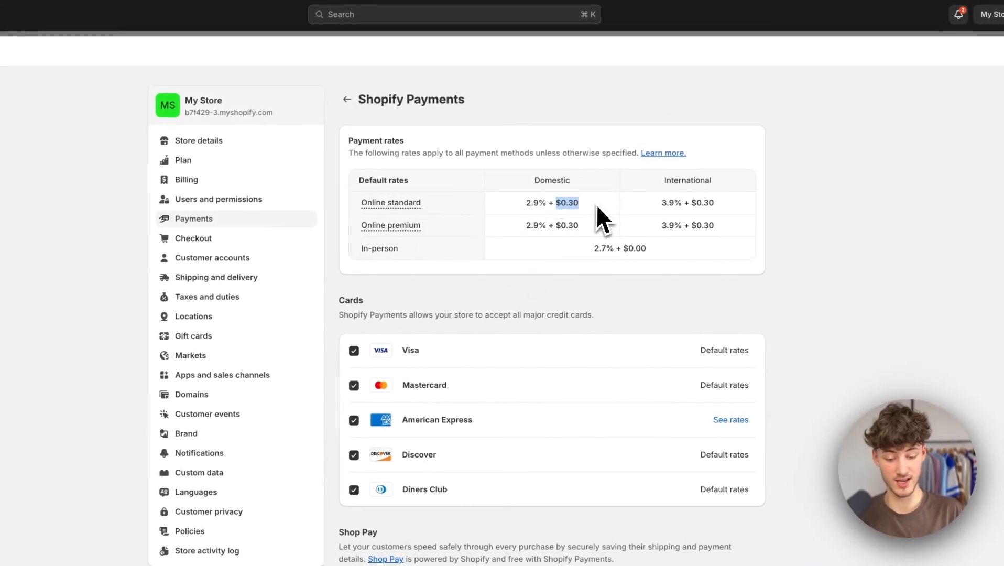
left_click(725, 202)
left_click_drag(664, 181, 721, 180)
left_click(729, 185)
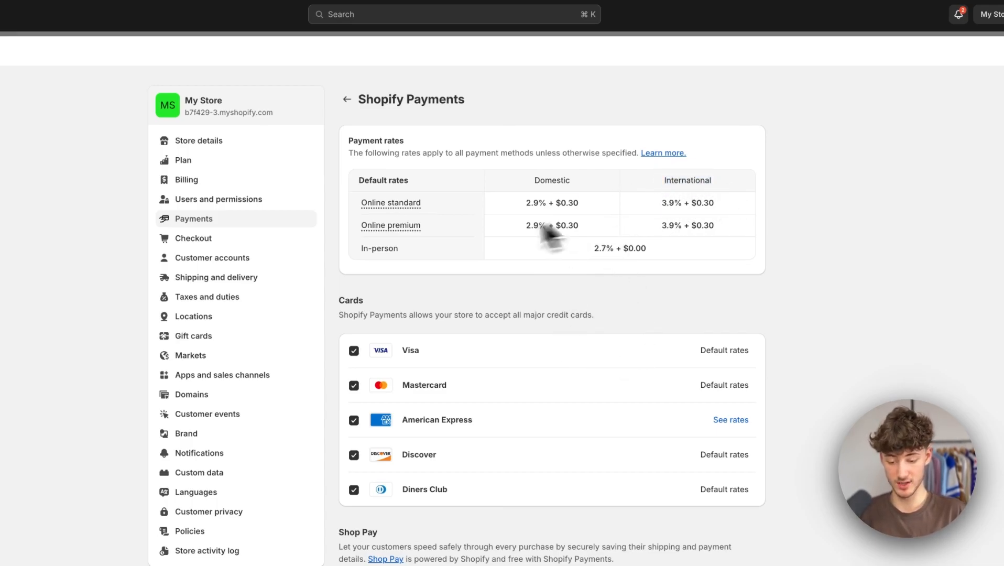
- Review the accepted cards, Shop Pay and wallets, and inspect the separate rates for American Express
scroll(652, 288, "down", 4)
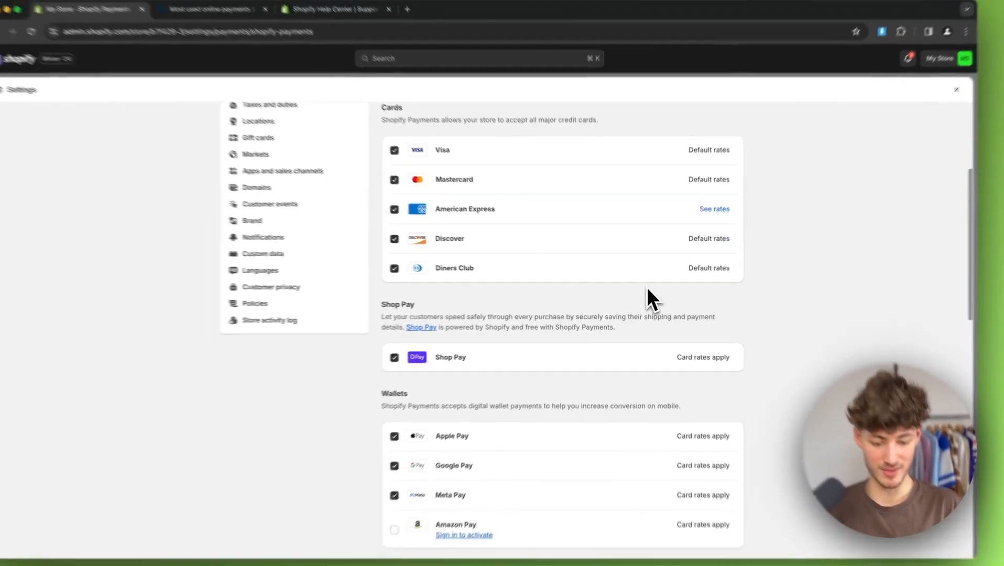
scroll(642, 287, "down", 5)
scroll(648, 301, "down", 2)
scroll(642, 298, "up", 5)
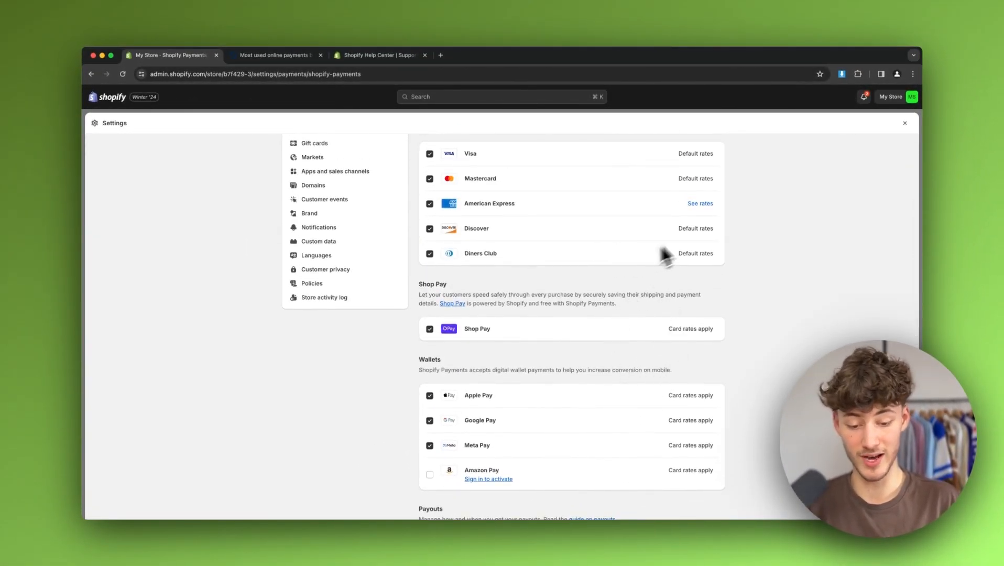
scroll(668, 249, "up", 2)
mouse_move(715, 274)
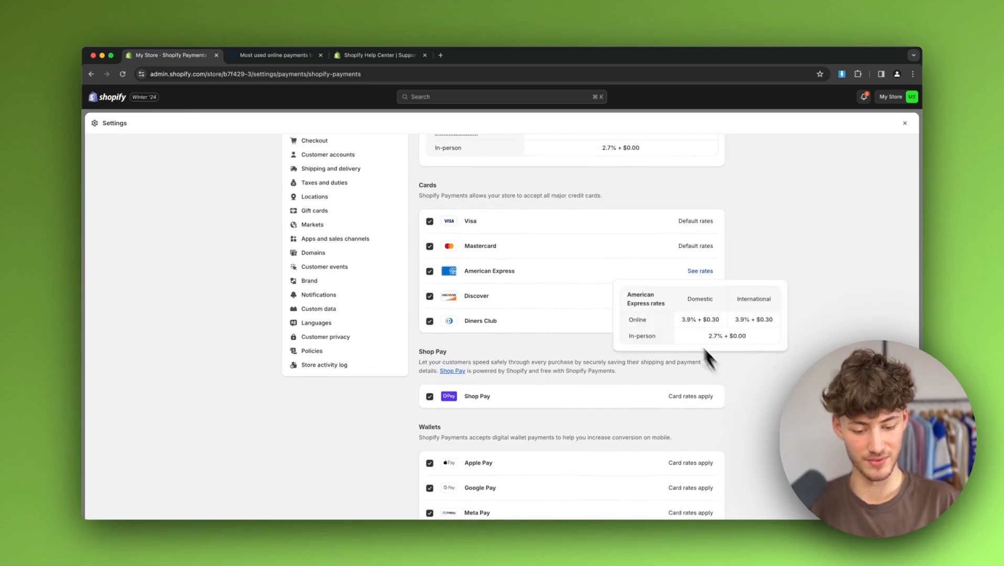
left_click_drag(687, 299, 707, 299)
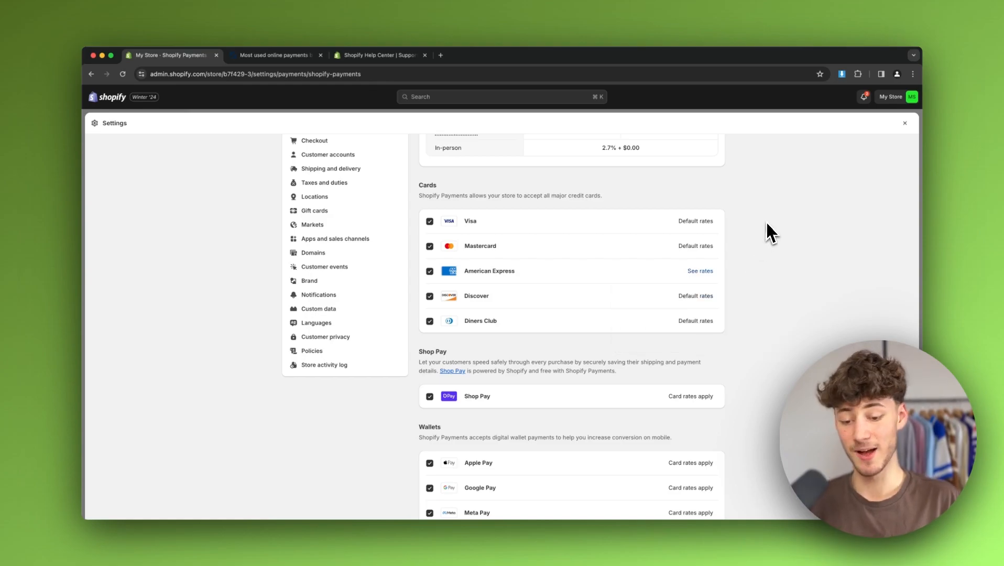
- Return to the Payments overview and consult the Shopify Help Center's page on supported countries
scroll(766, 230, "up", 3)
left_click(426, 157)
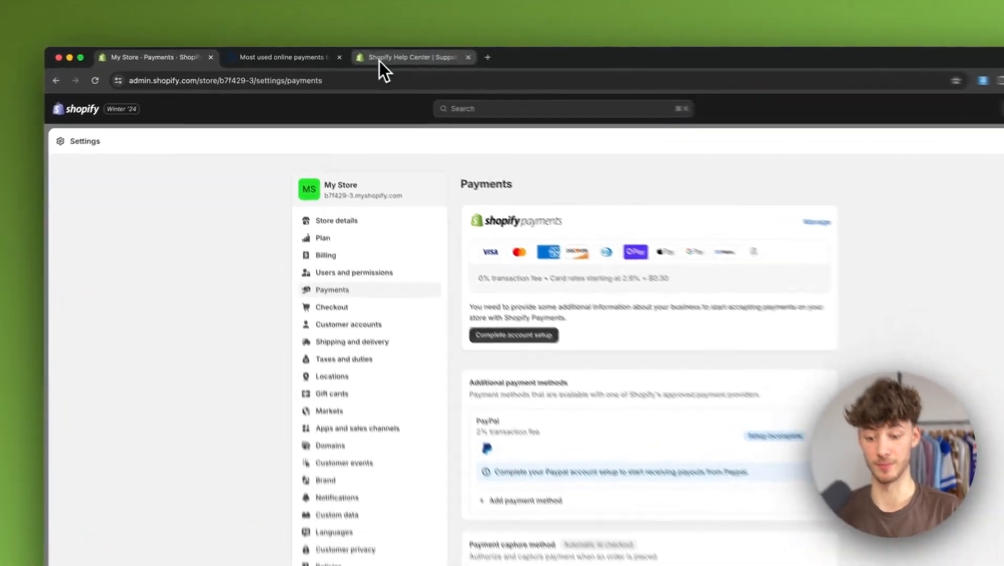
left_click(379, 59)
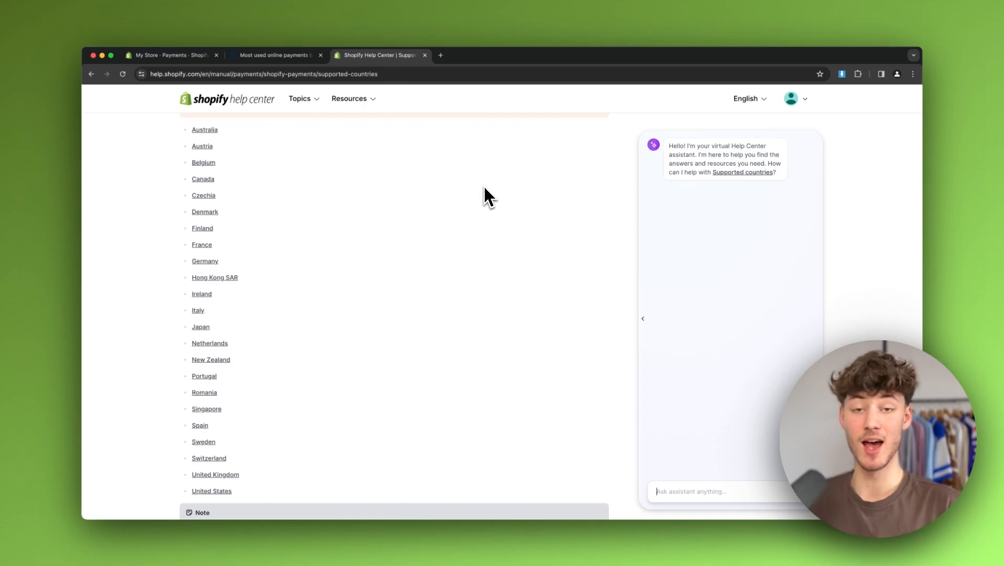
- Switch back to the store admin, start completing the Shopify Payments account setup, and open the business information form
left_click(189, 58)
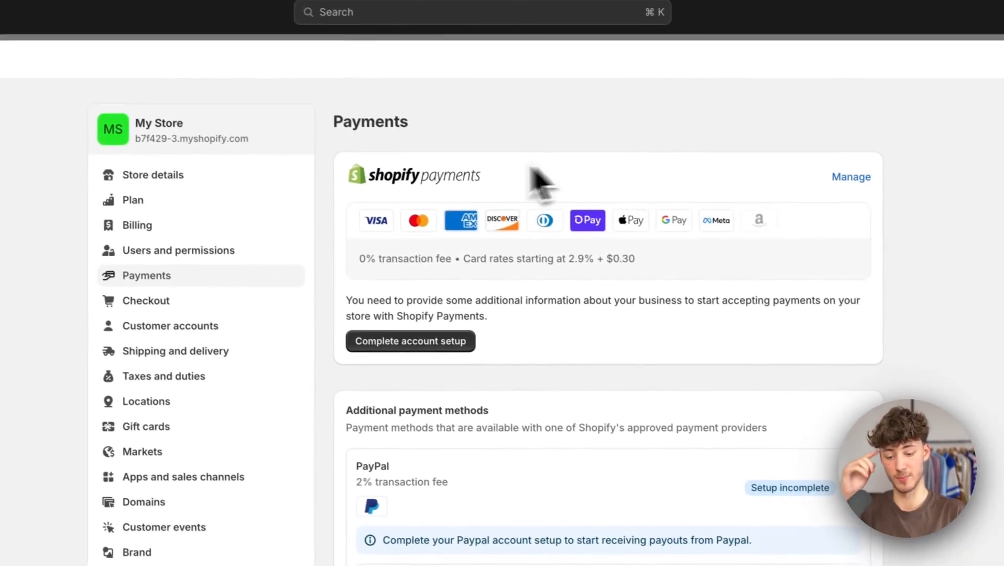
left_click(414, 340)
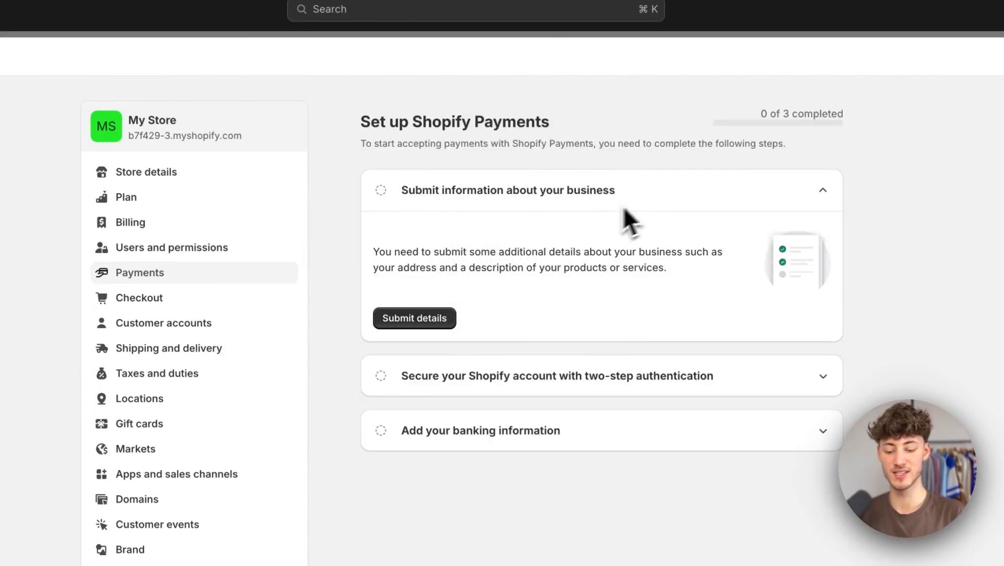
left_click(440, 318)
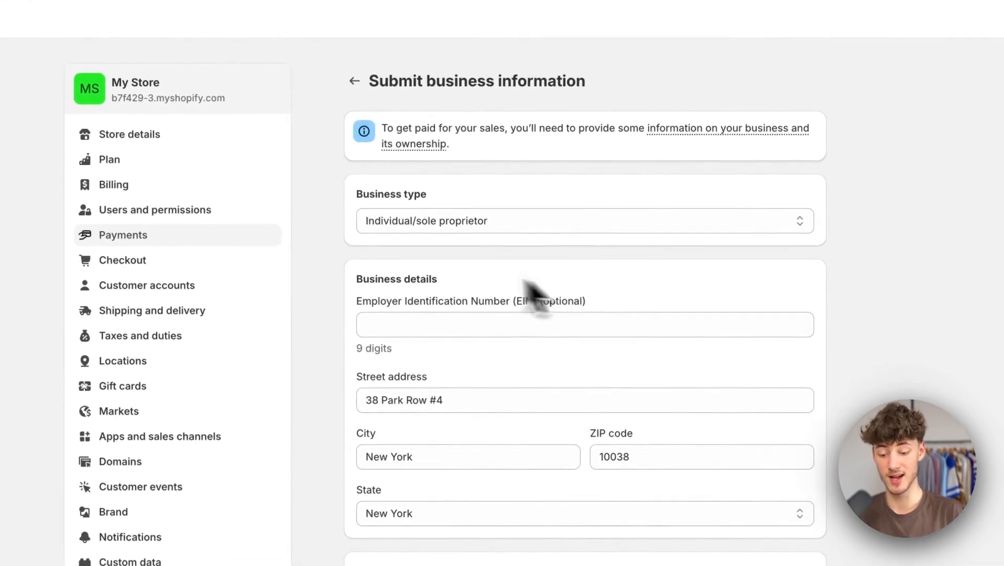
- Try other business types, ending with Corporation, and check which business details the form requires
left_click_drag(359, 198, 378, 193)
left_click(459, 194)
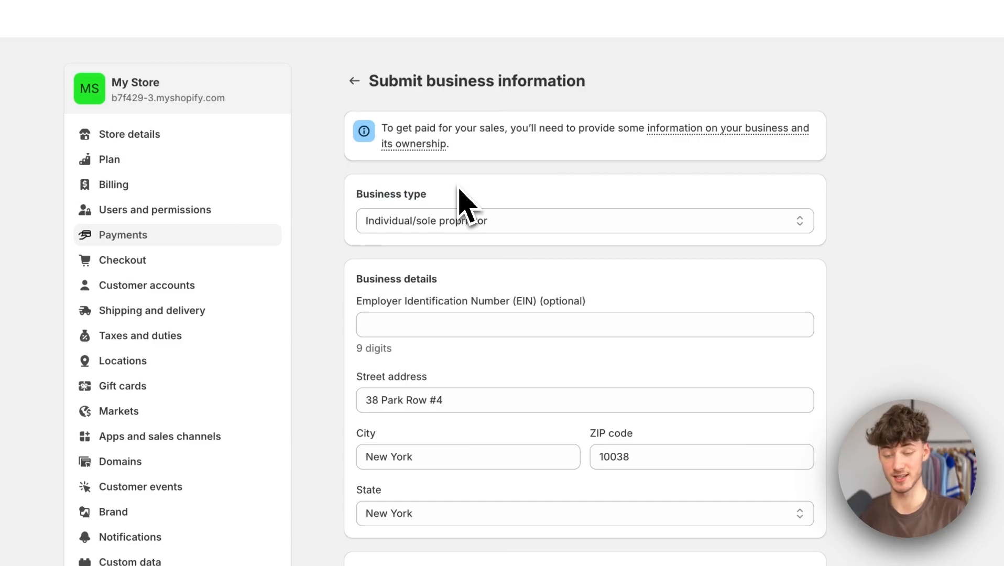
left_click(462, 229)
left_click(463, 231)
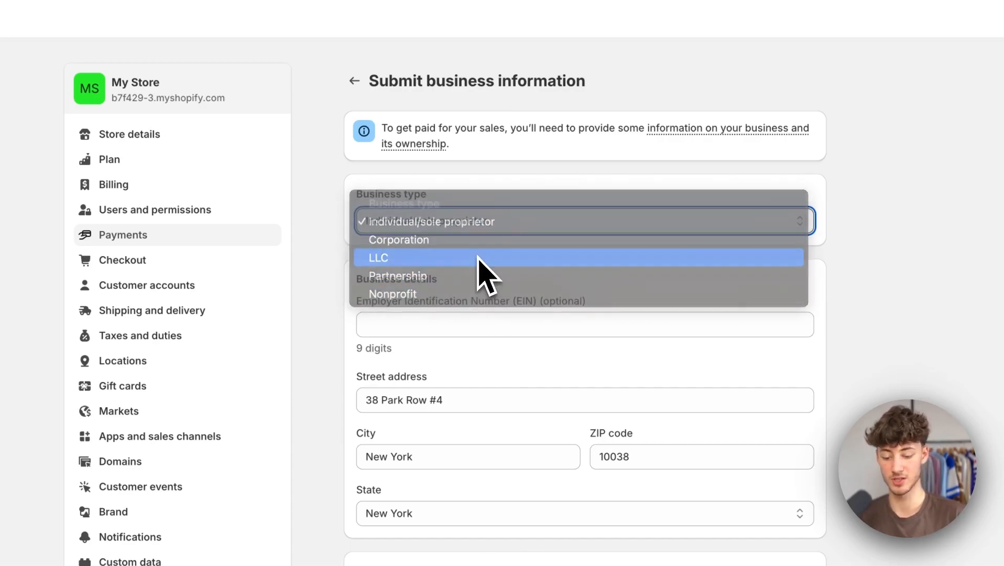
left_click(481, 258)
left_click(484, 225)
left_click(473, 195)
left_click(470, 220)
left_click(467, 238)
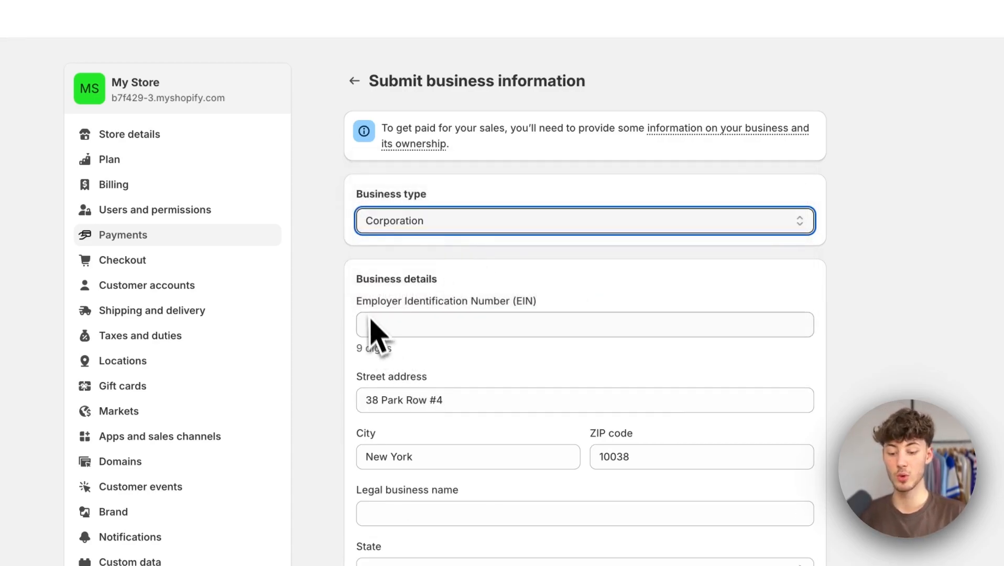
left_click_drag(357, 301, 533, 313)
left_click_drag(356, 278, 490, 294)
left_click(499, 230)
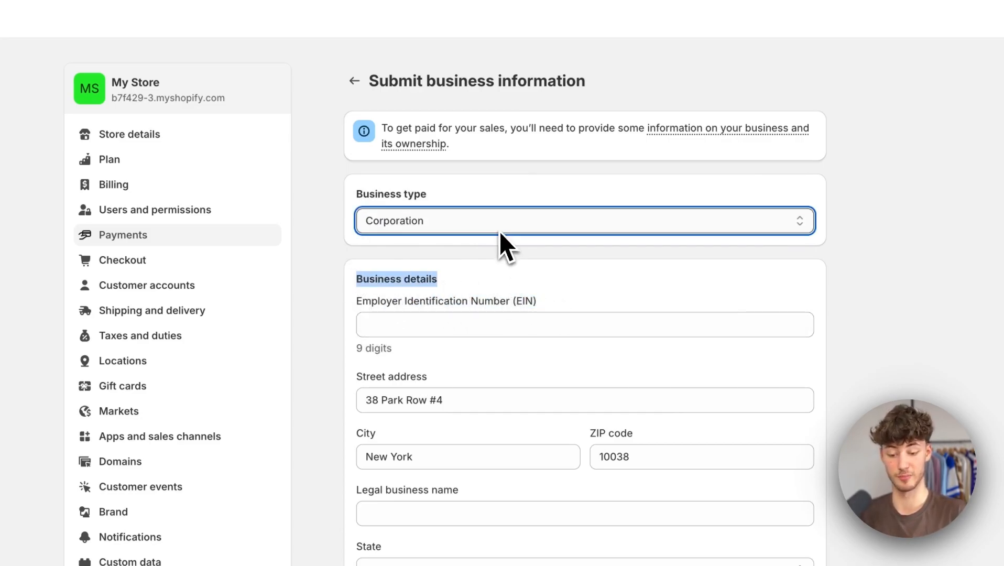
- Set the business type to Individual/sole proprietor
left_click(495, 233)
key("Up")
key("Return")
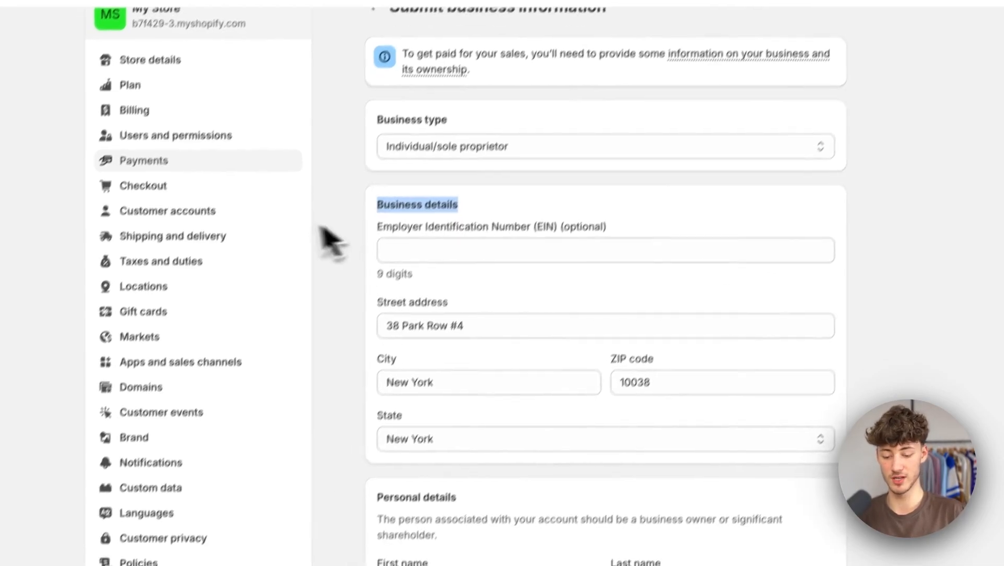
- Examine the form's EIN, personal details and product details fields without filling them in
left_click_drag(396, 197, 553, 202)
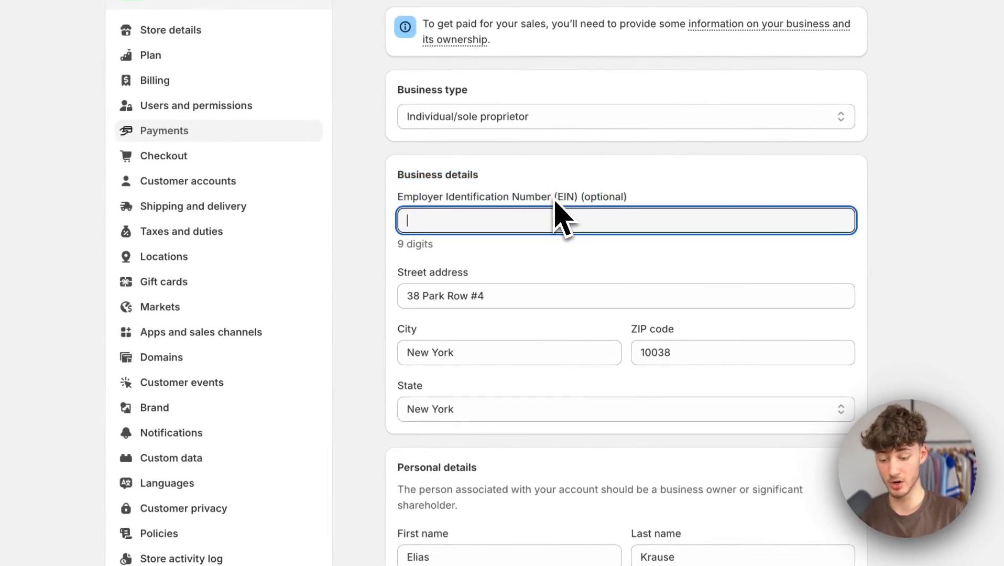
scroll(688, 277, "down", 4)
left_click(393, 264)
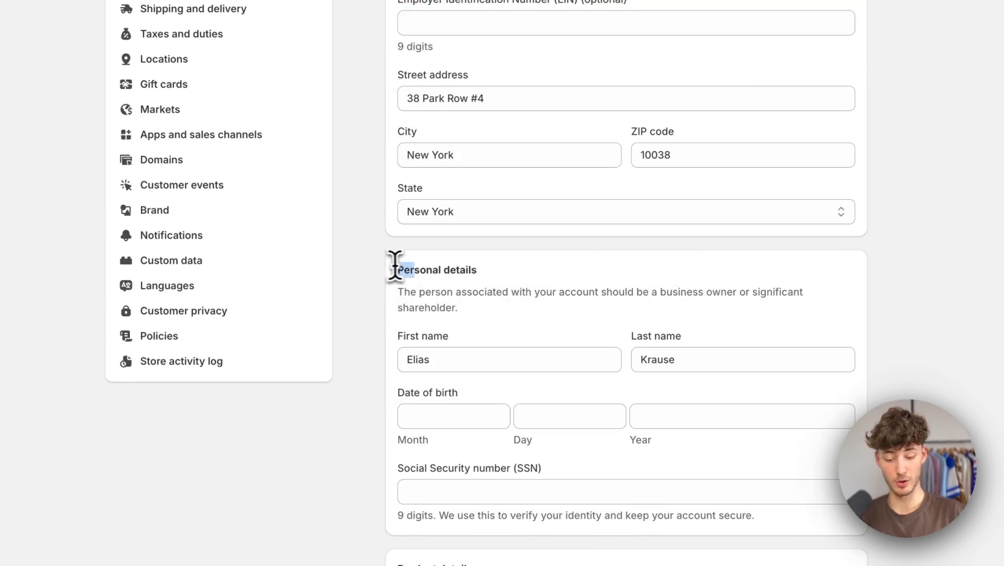
scroll(594, 436, "down", 1)
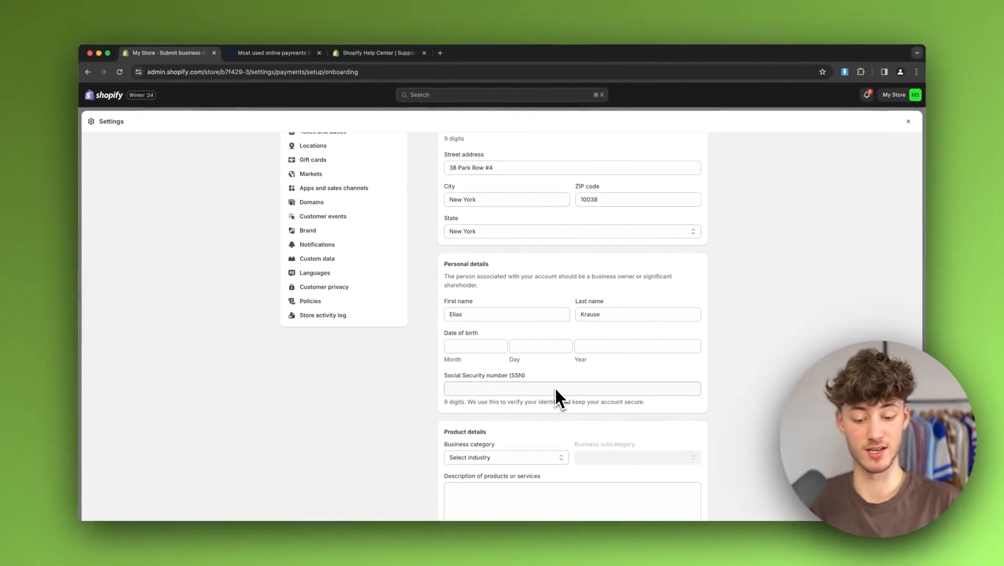
scroll(559, 393, "down", 1)
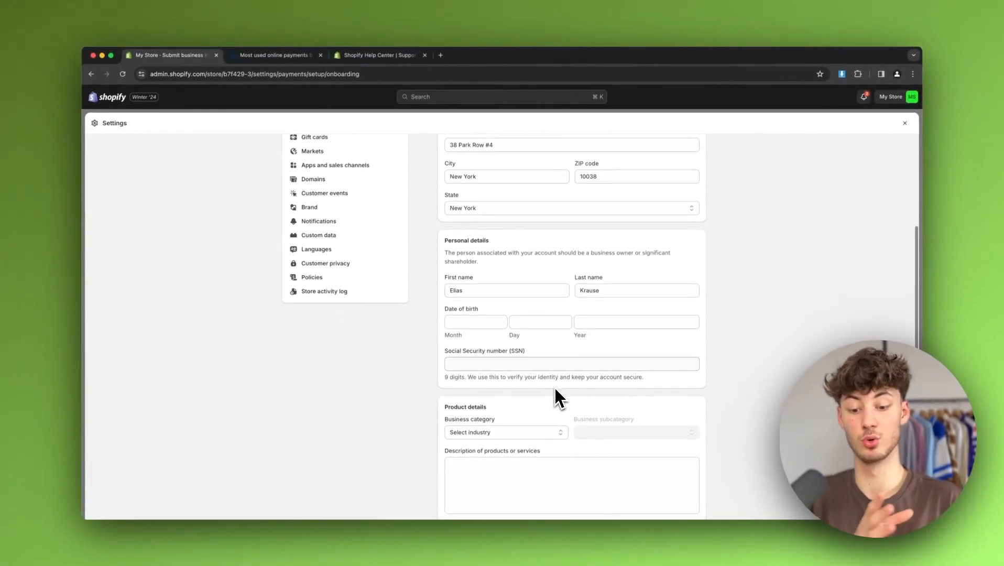
scroll(554, 389, "down", 1)
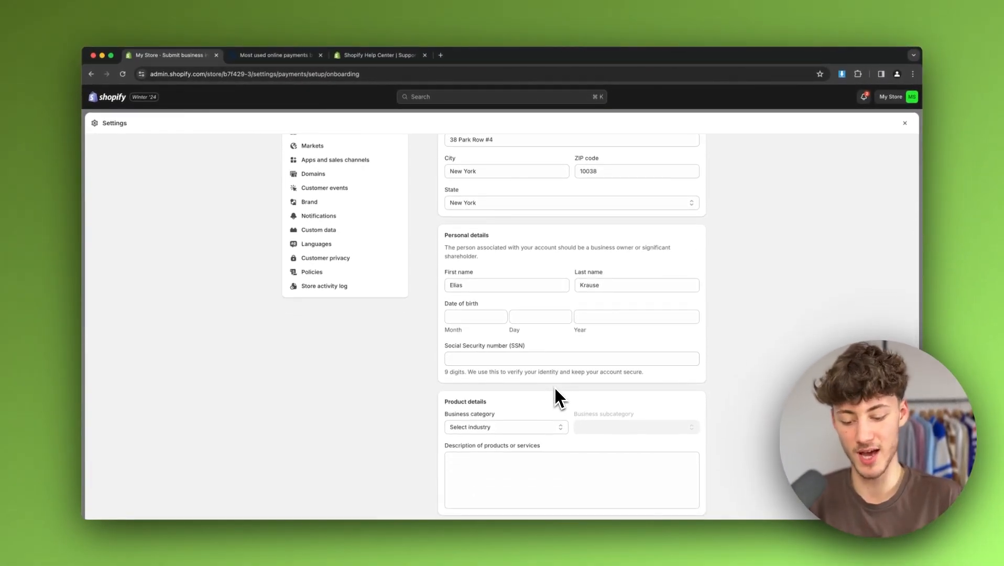
scroll(555, 389, "down", 2)
left_click_drag(444, 304, 517, 305)
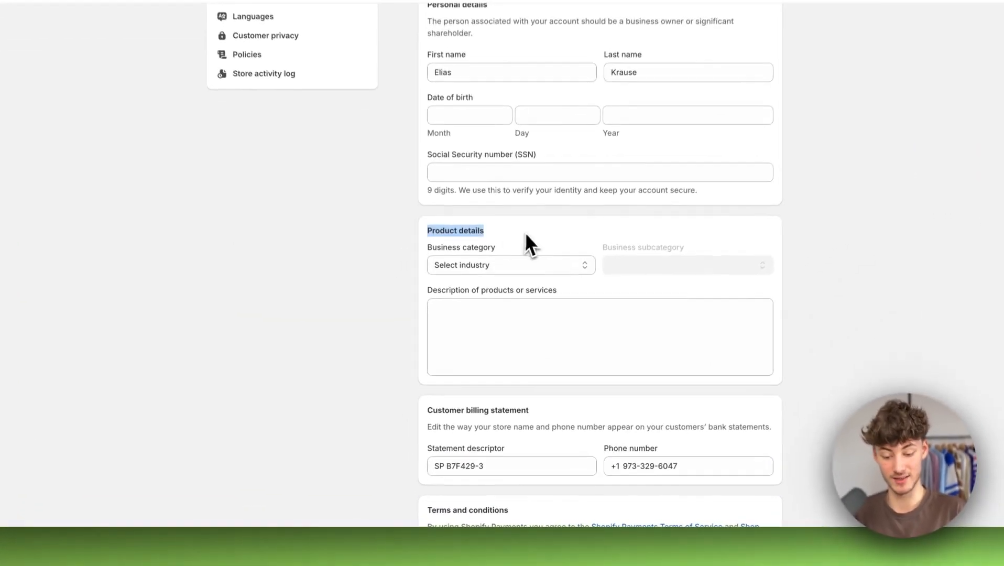
left_click(523, 232)
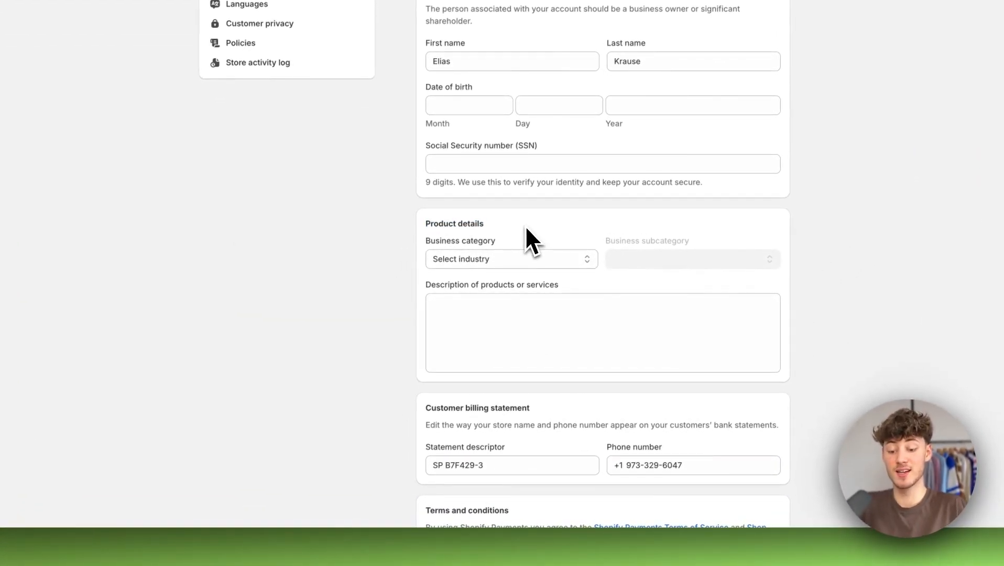
- Set the business category to Retail in the product details
left_click(524, 264)
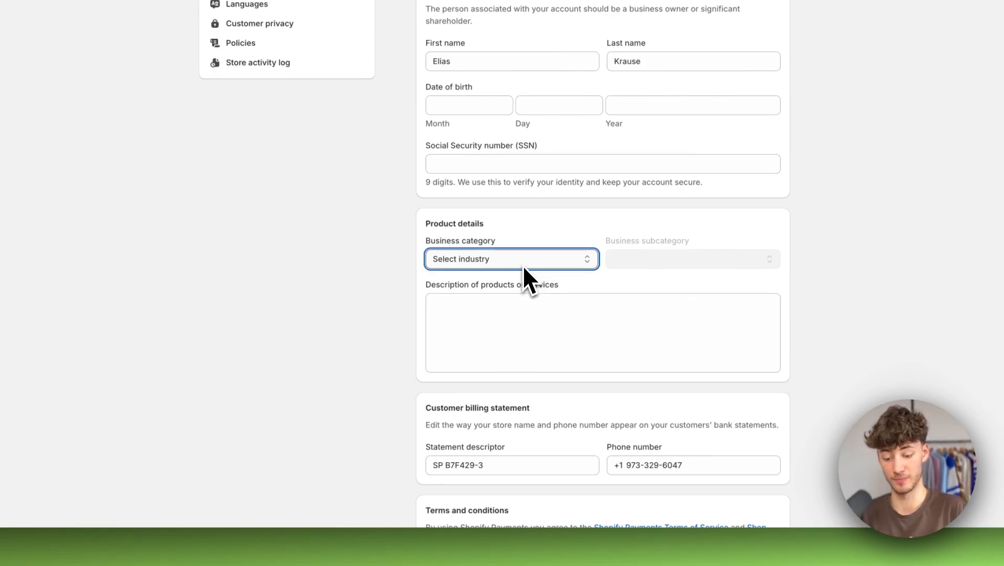
left_click(524, 264)
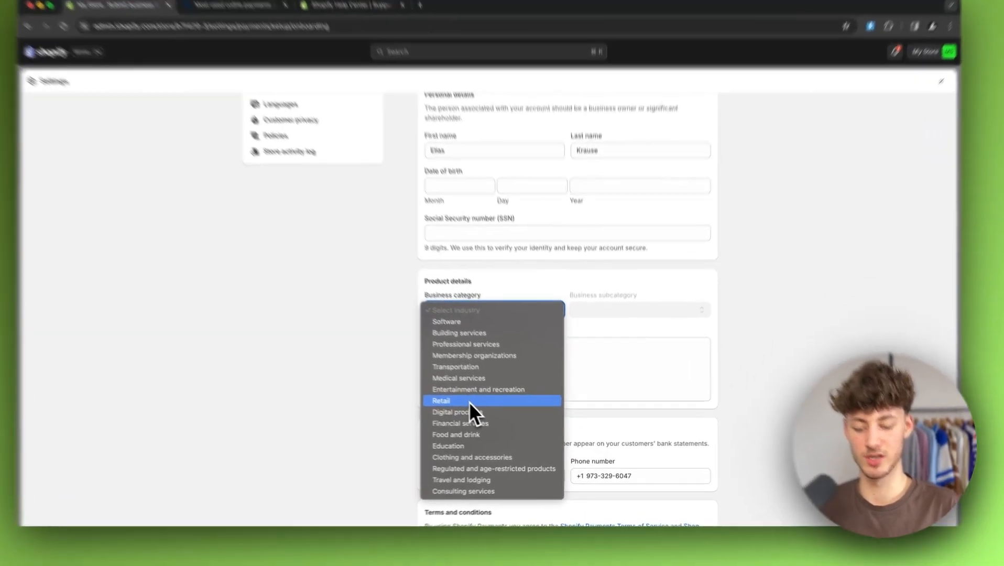
left_click(481, 407)
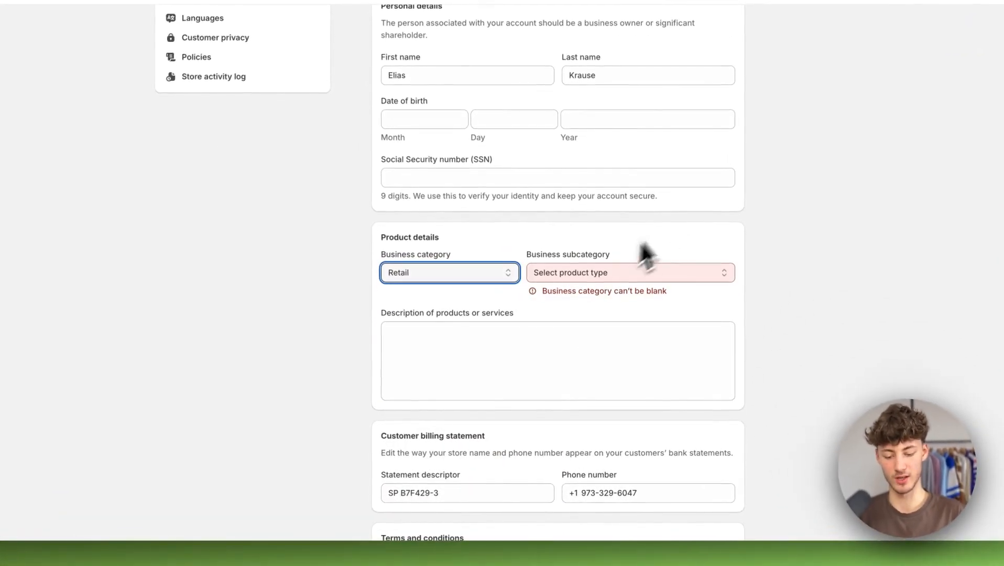
- Set the business subcategory to Clothing and accessories in the product details
left_click_drag(529, 244, 628, 251)
left_click(612, 277)
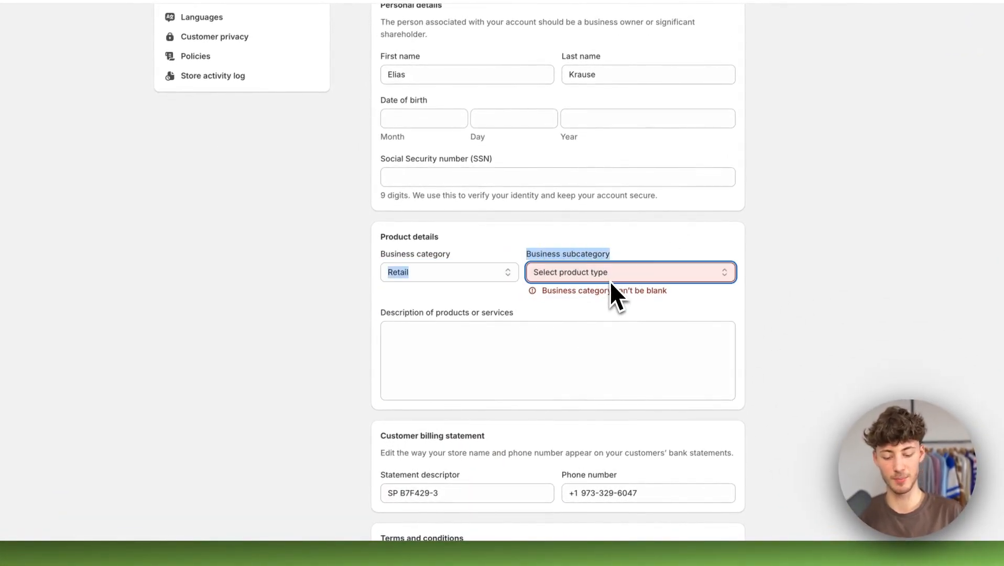
scroll(610, 454, "down", 3)
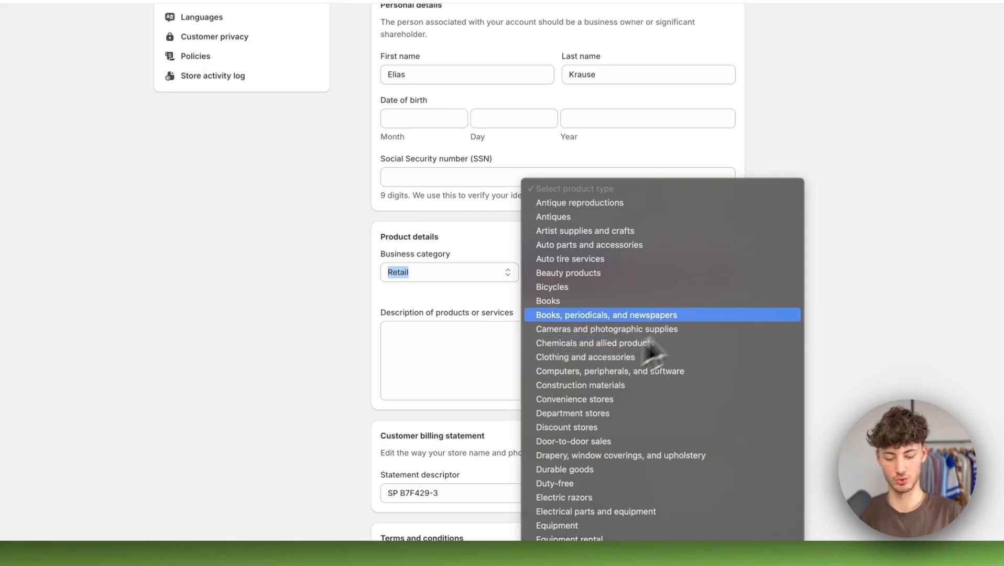
left_click(615, 356)
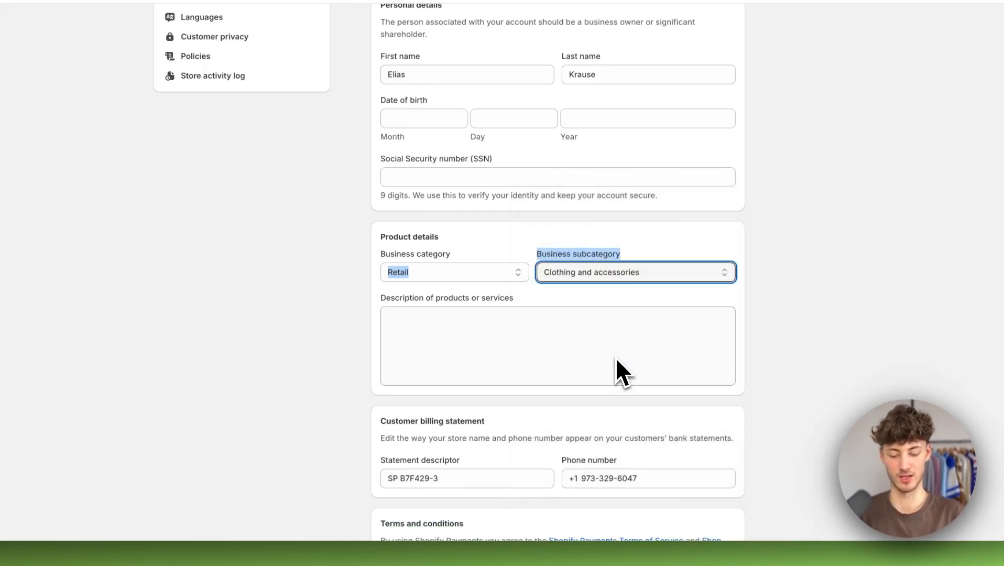
- Fill in the description of products or services with "We sell clothing for anyone."
left_click_drag(408, 307, 515, 305)
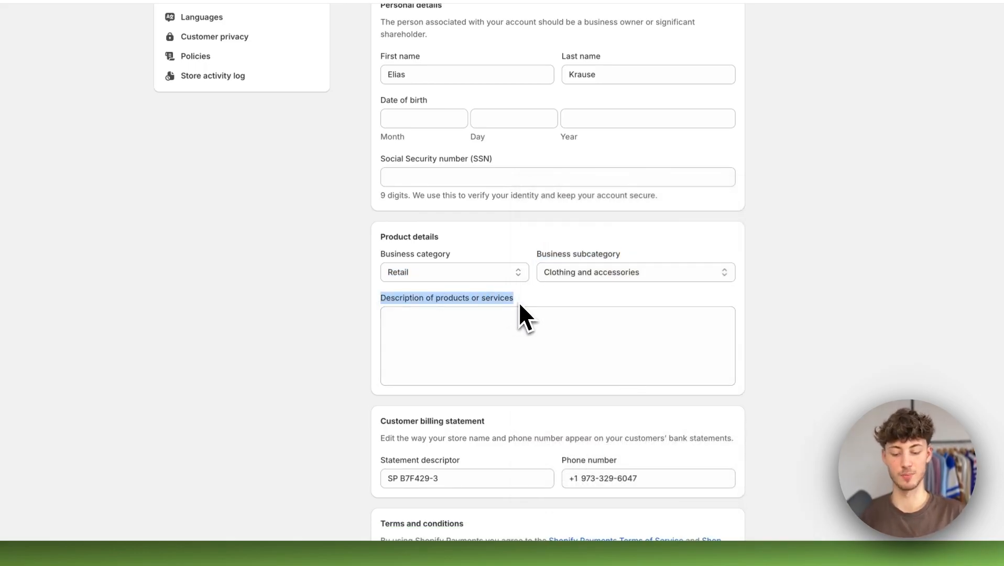
left_click(519, 362)
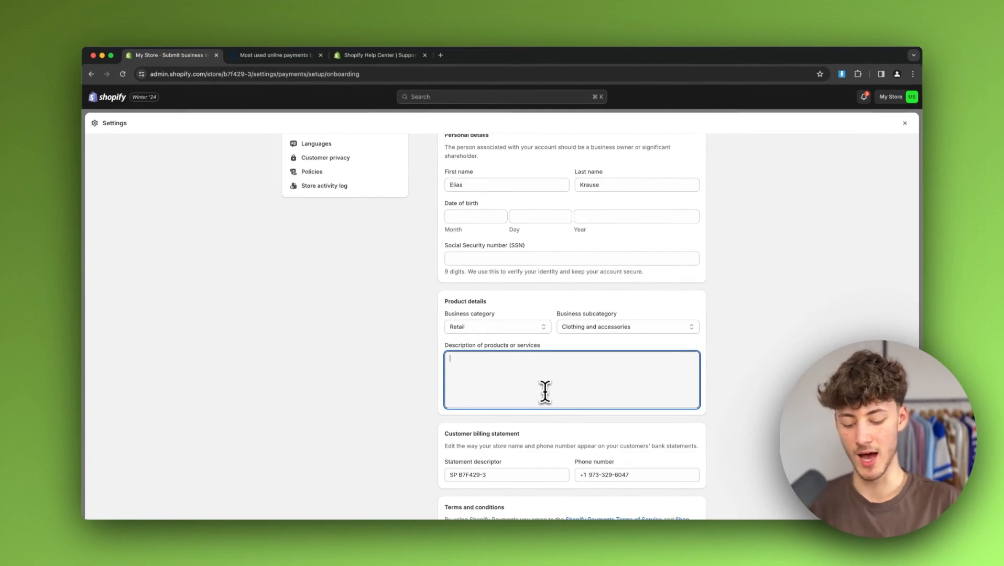
type("e sell clothing")
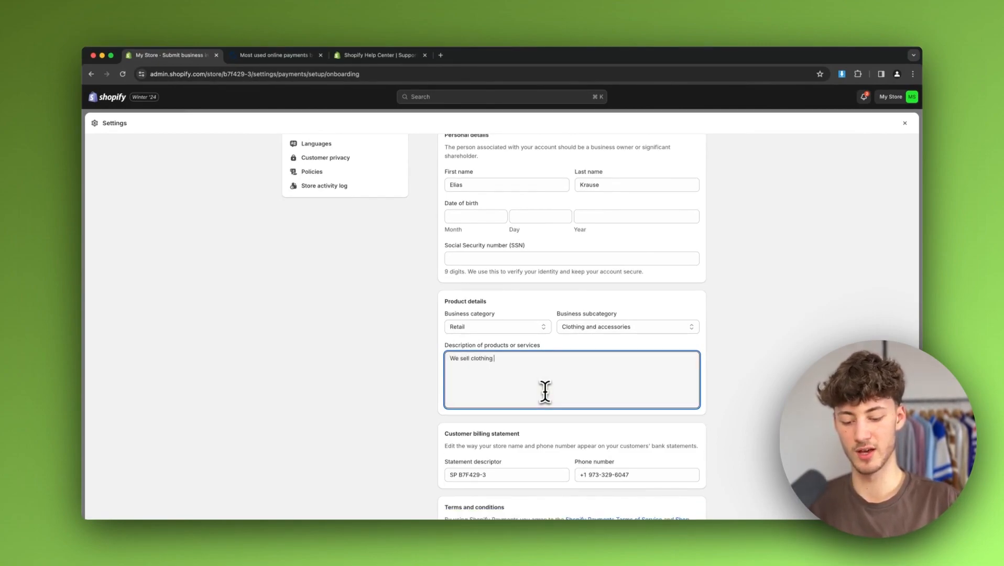
type("e sell clothing for an")
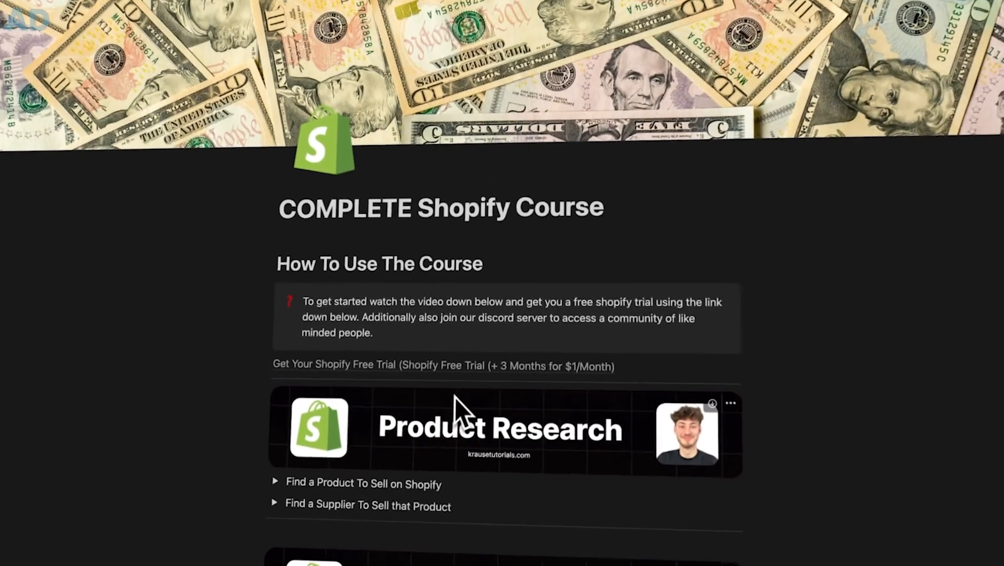
scroll(456, 395, "down", 6)
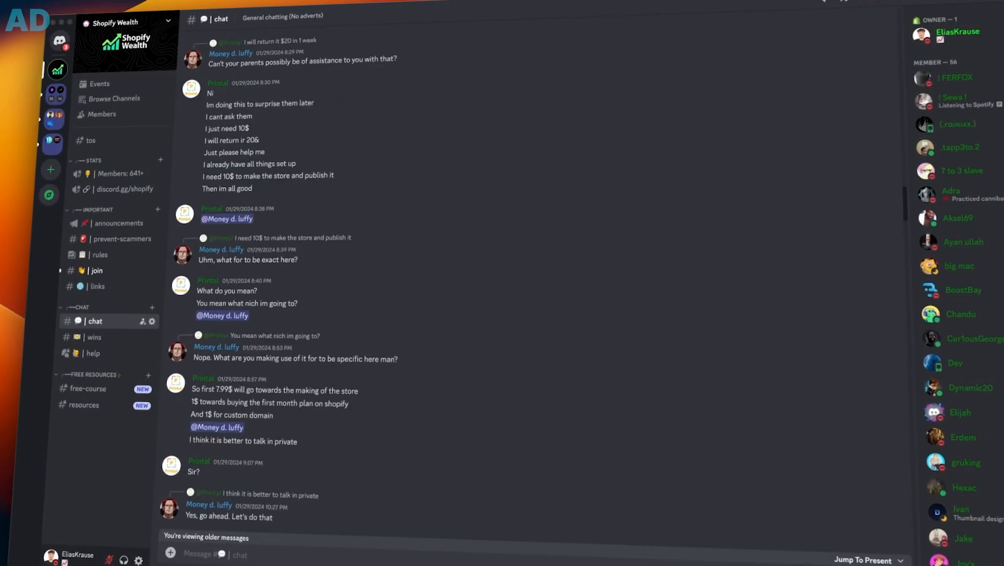
scroll(524, 293, "down", 20)
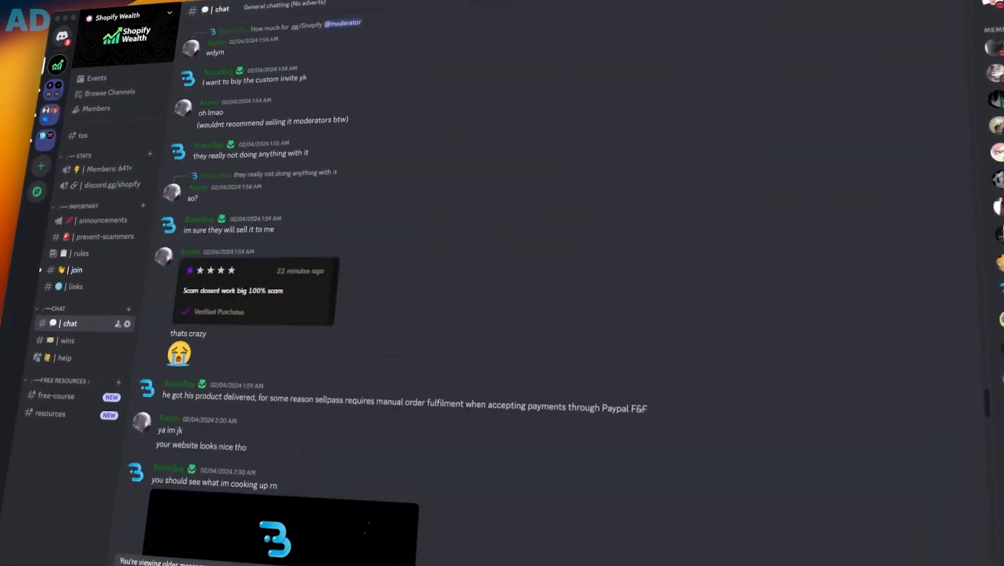
scroll(524, 293, "down", 10)
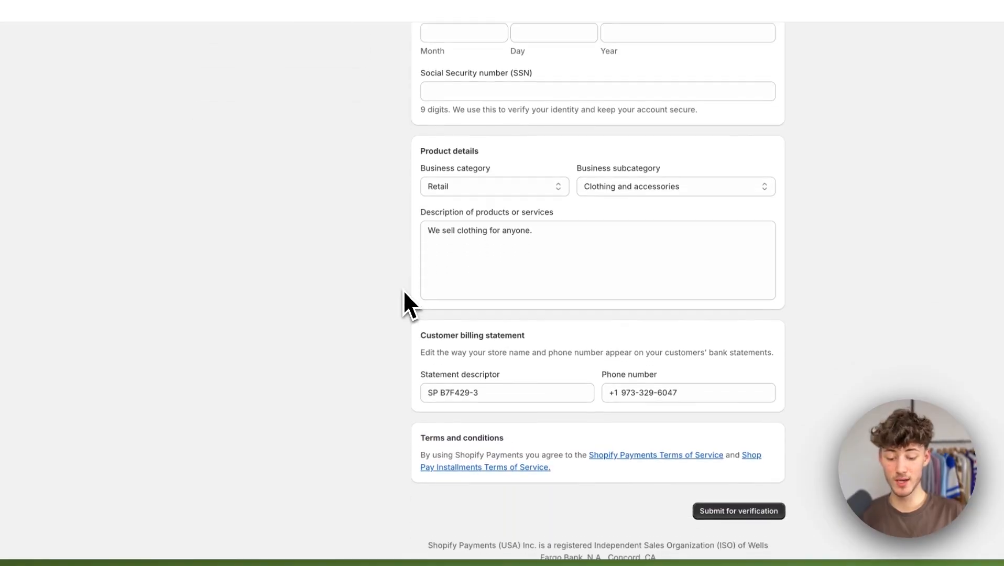
- Examine how the store name and phone number are set in the customer billing statement section
scroll(403, 291, "down", 1)
left_click_drag(419, 293, 534, 295)
left_click(543, 296)
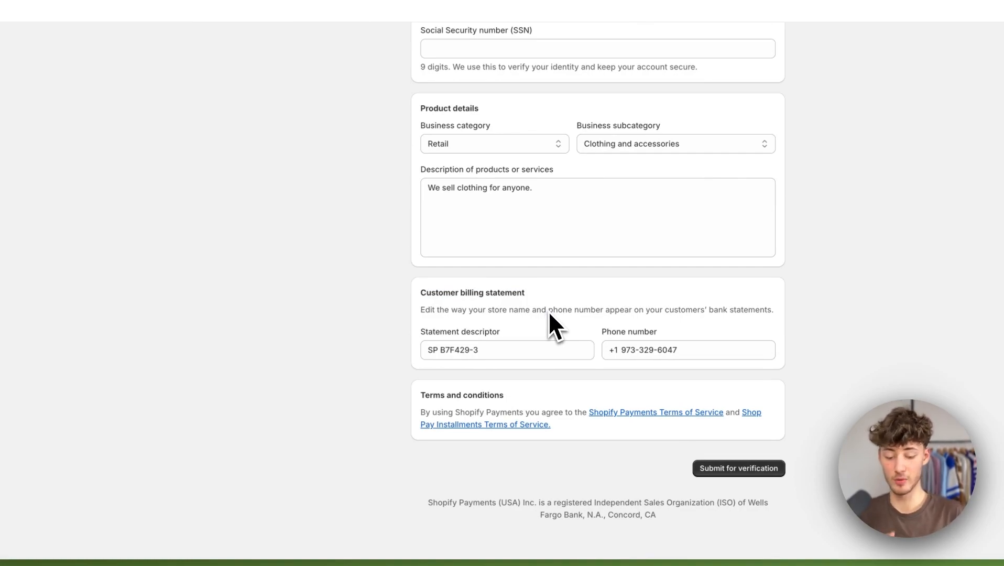
double_click(612, 331)
left_click(683, 337)
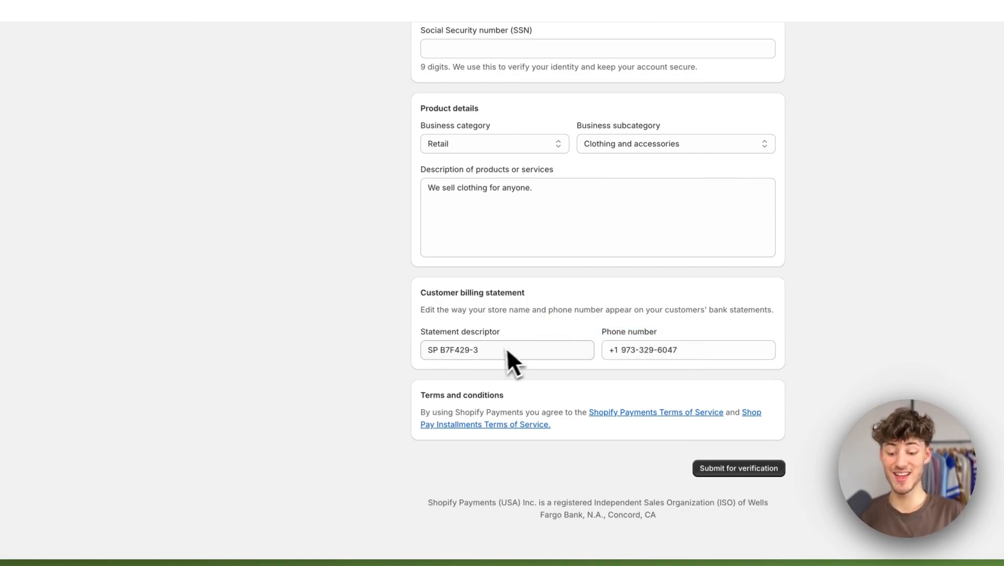
- Replace the billing statement descriptor with SP followed by the owner's last name in capitals
left_click_drag(417, 333, 505, 336)
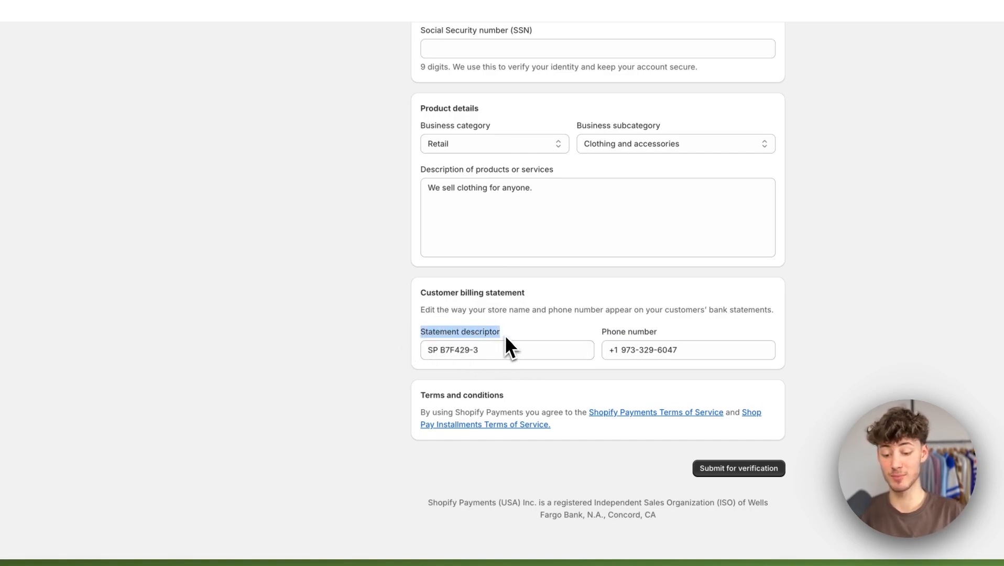
left_click(538, 334)
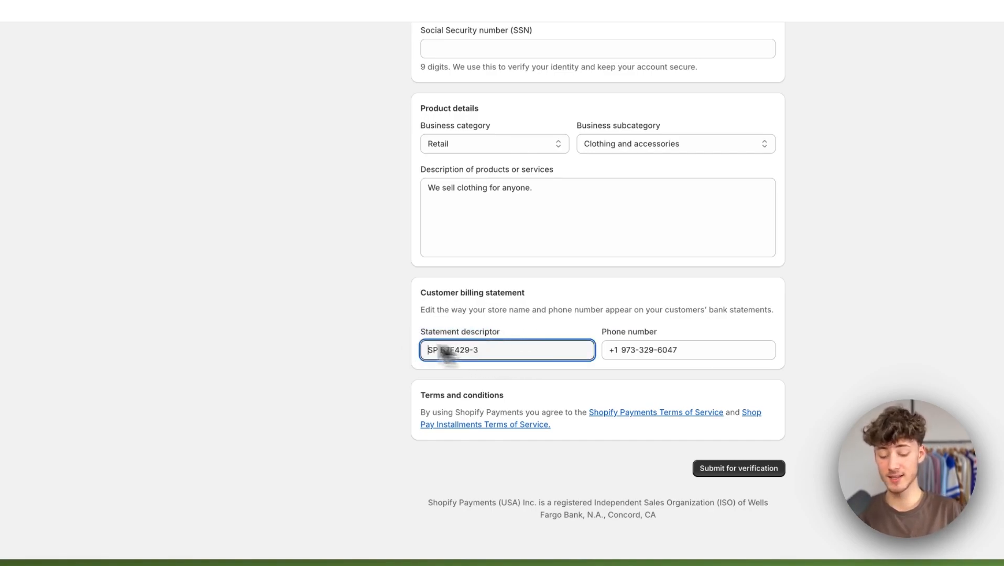
left_click(511, 349)
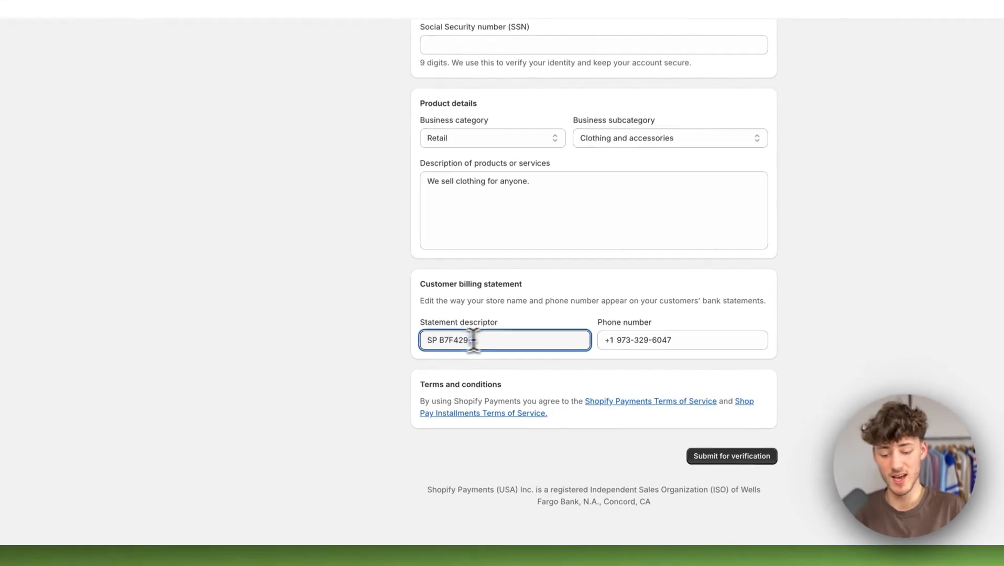
left_click_drag(448, 369, 546, 366)
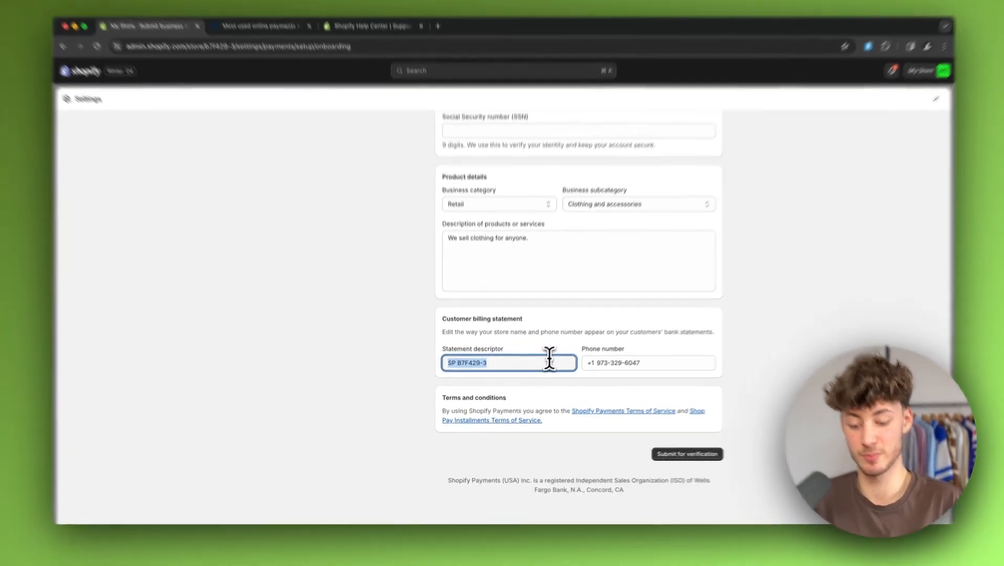
left_click(544, 366)
left_click_drag(487, 372, 450, 342)
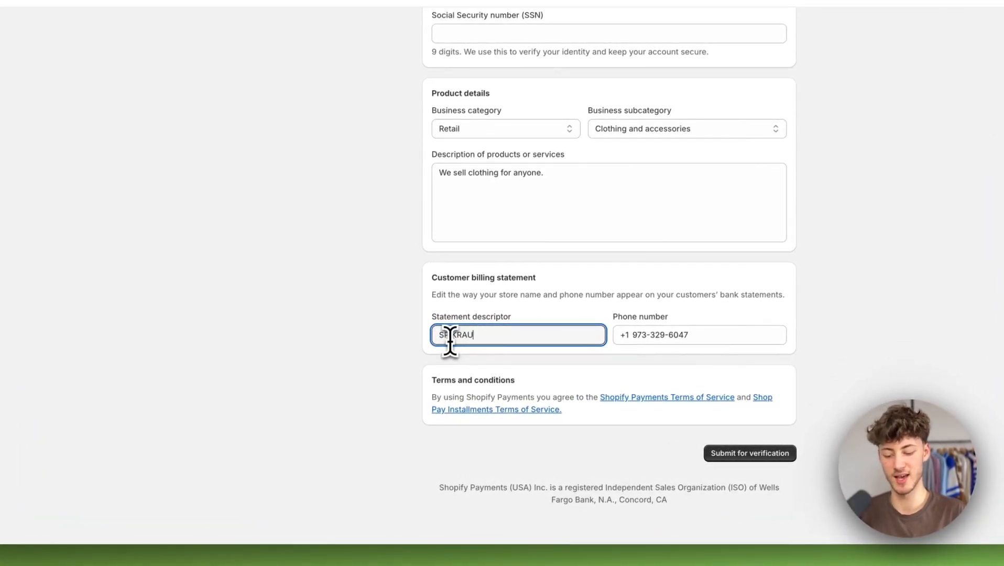
left_click(412, 346)
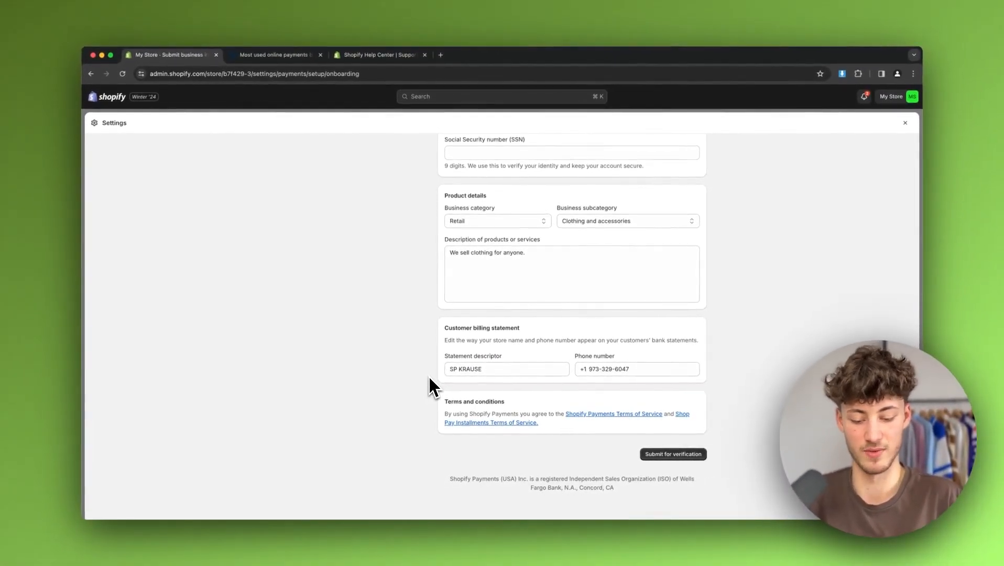
- Try to submit the business information for verification and return to the store's Payments settings
scroll(428, 378, "up", 2)
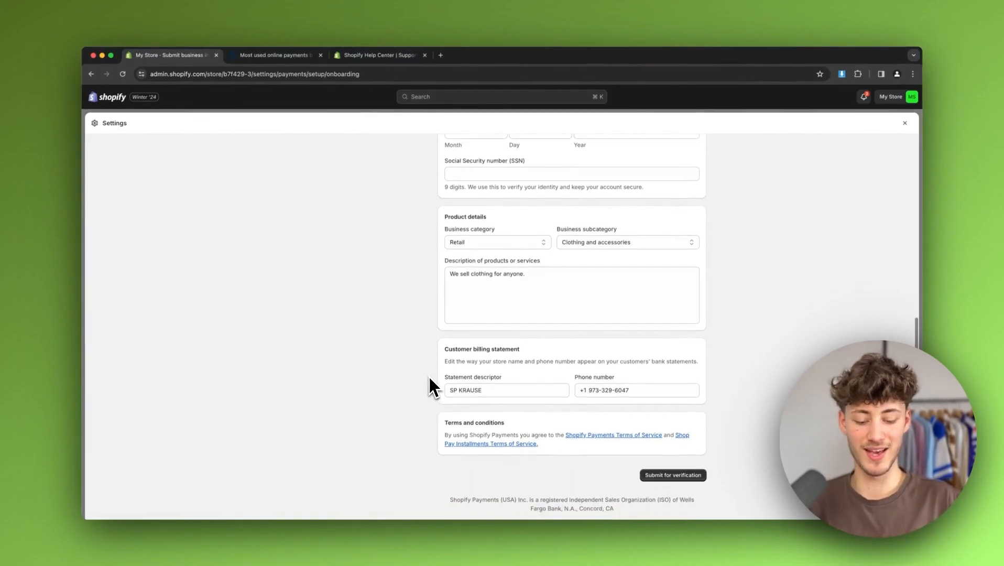
scroll(428, 378, "down", 3)
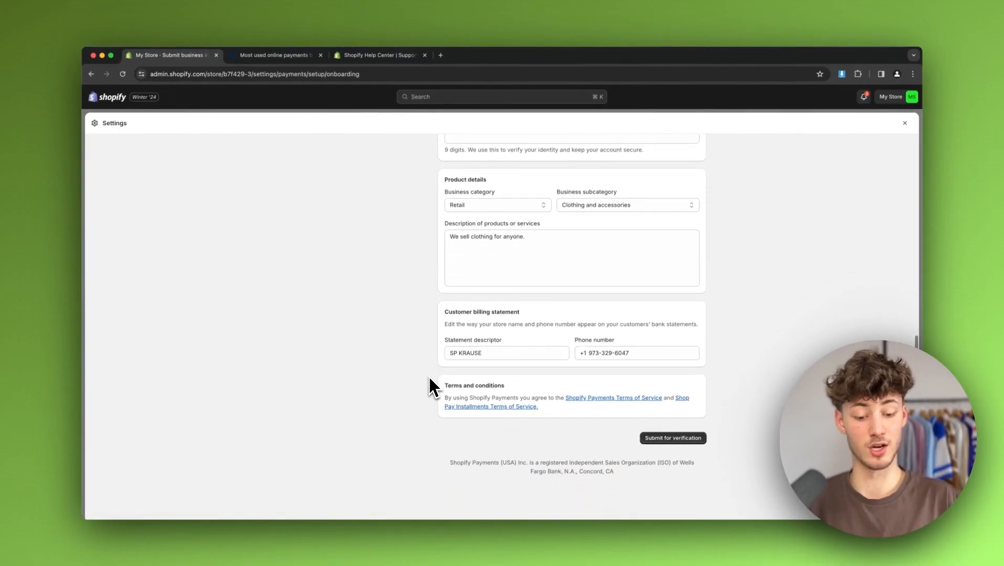
left_click(672, 438)
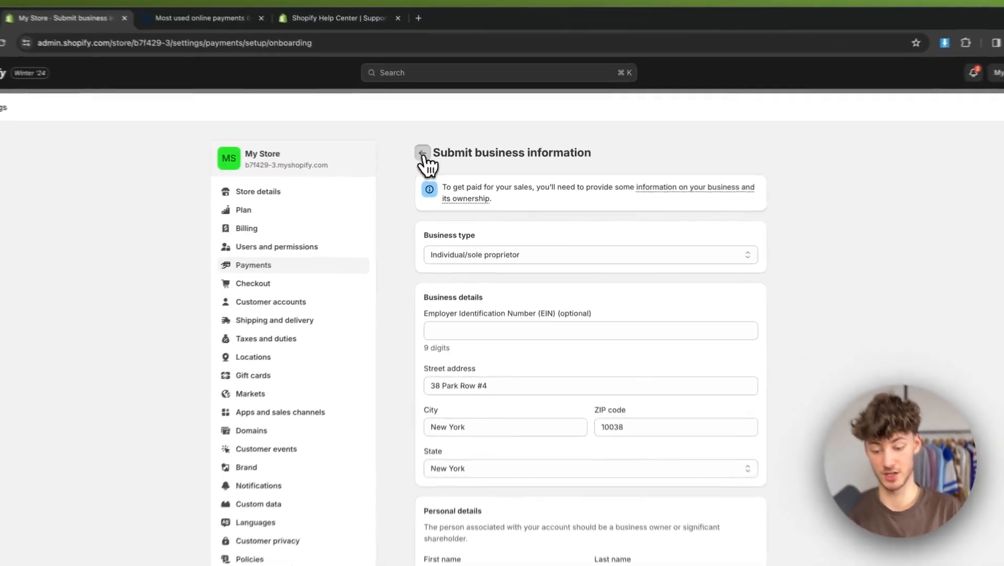
left_click(422, 154)
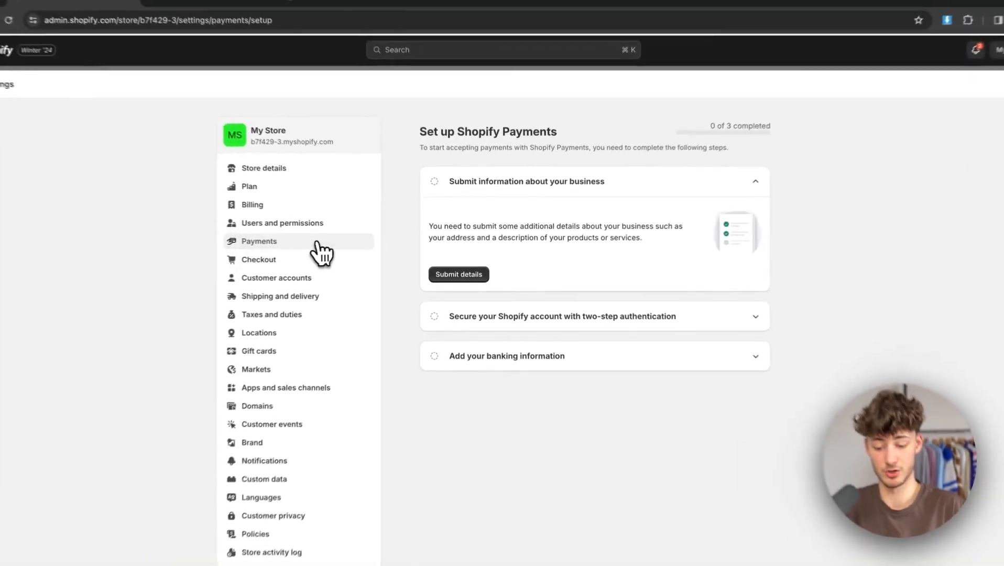
left_click(348, 246)
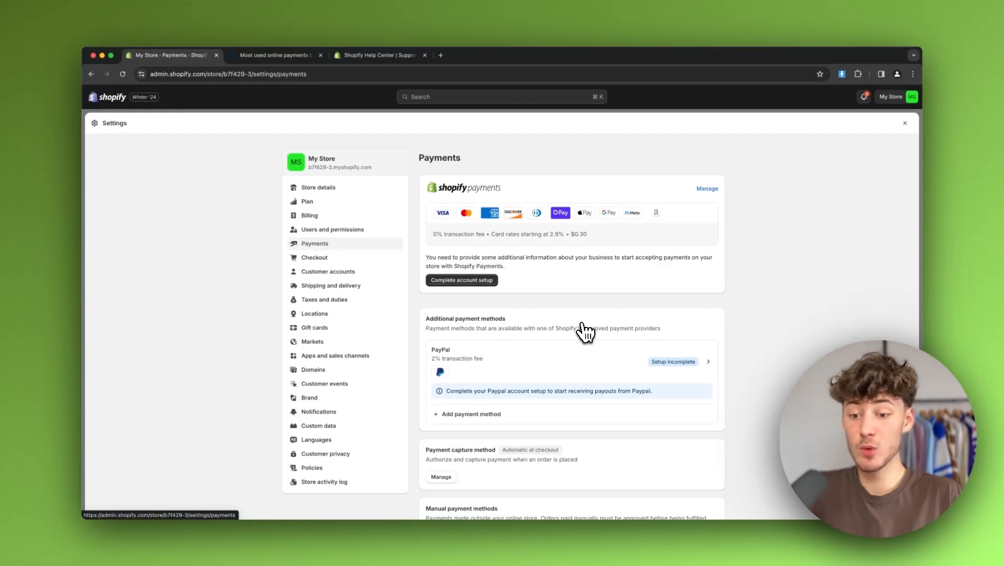
- Check the Statista chart of most used online payments by brand in the U.S. for PayPal's share
scroll(581, 331, "down", 1)
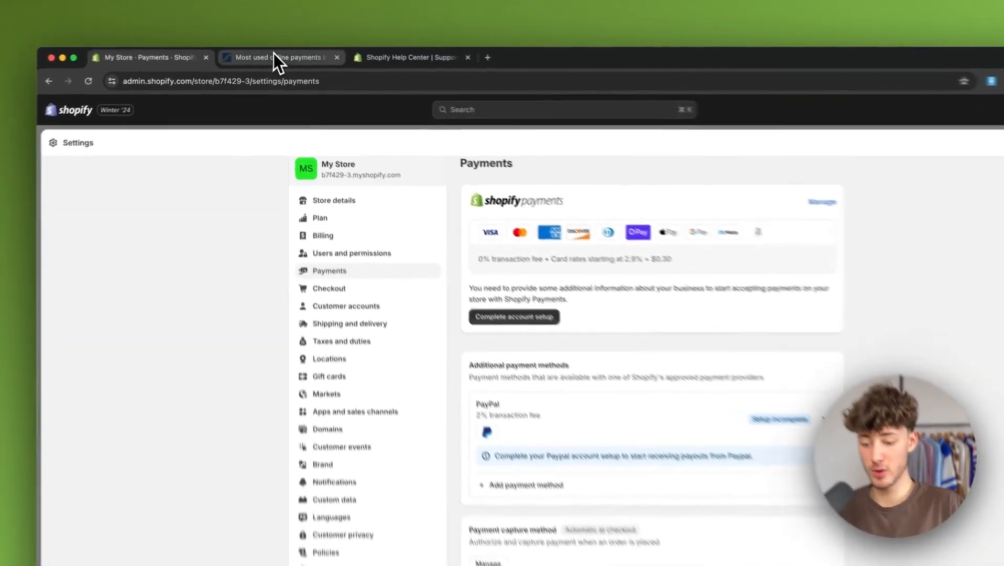
left_click(274, 54)
left_click_drag(239, 231, 599, 229)
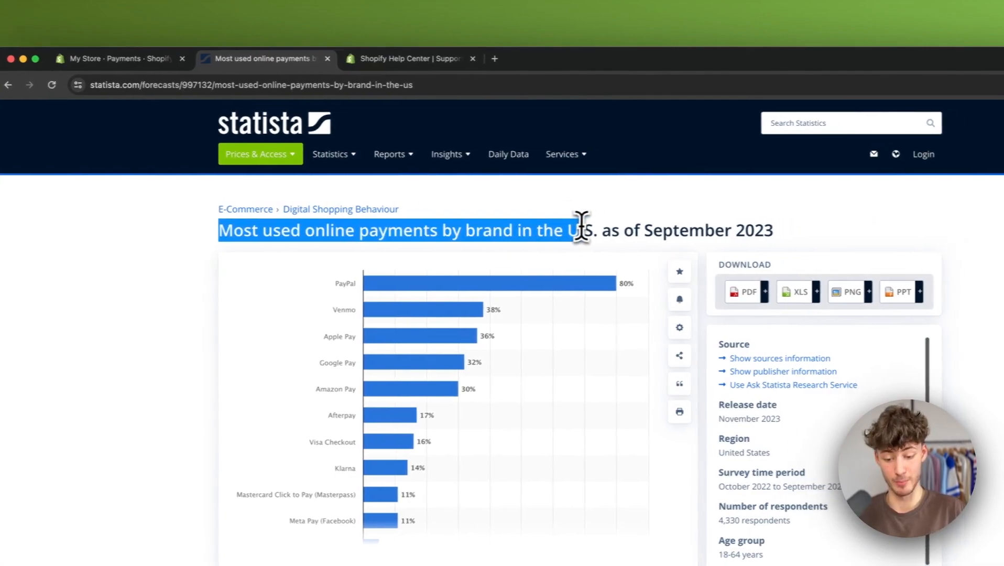
left_click(599, 227)
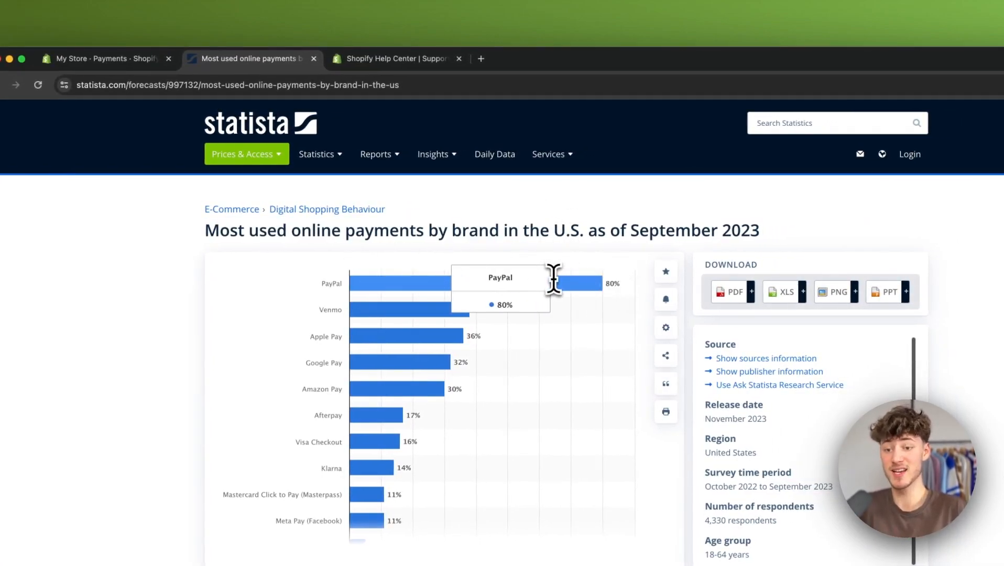
- Return to the store's Payments settings and open PayPal's account setup to read its account connection page
left_click(122, 59)
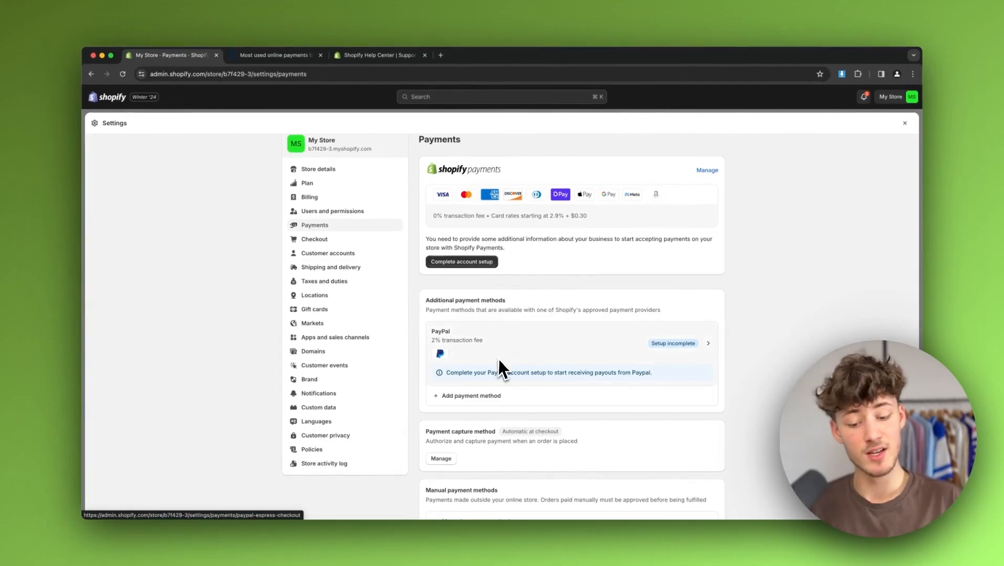
left_click(553, 331)
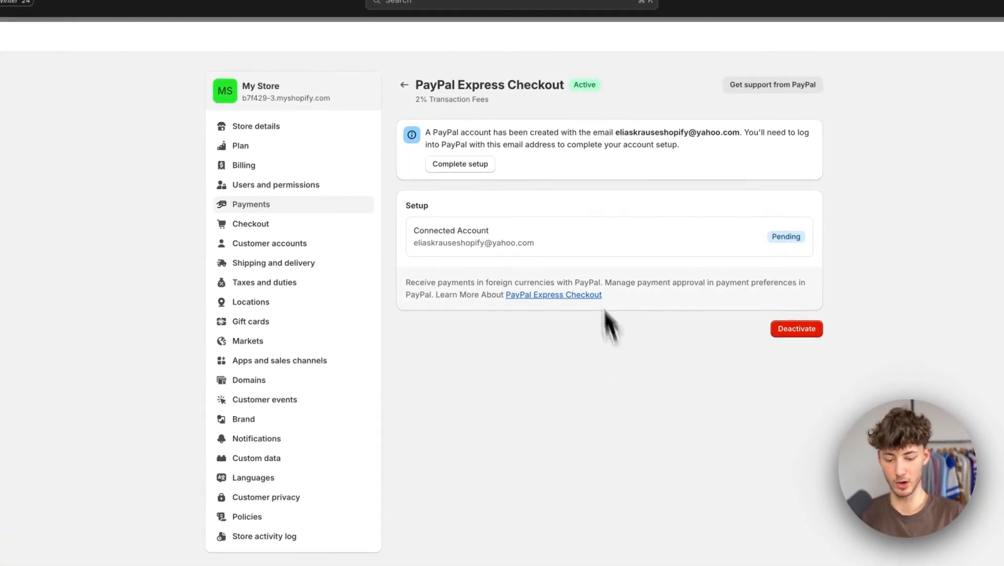
left_click(459, 165)
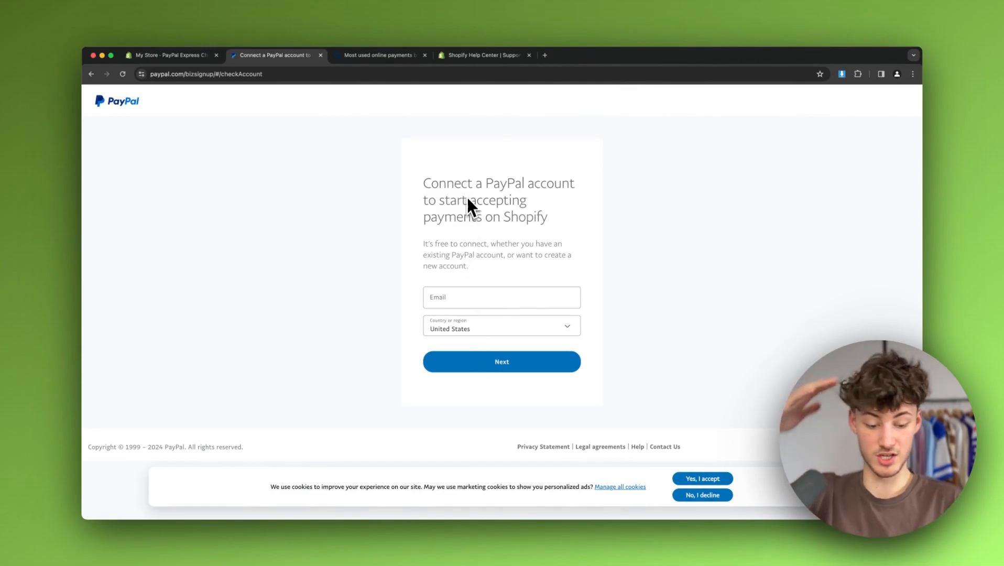
left_click_drag(424, 178, 594, 235)
left_click(593, 235)
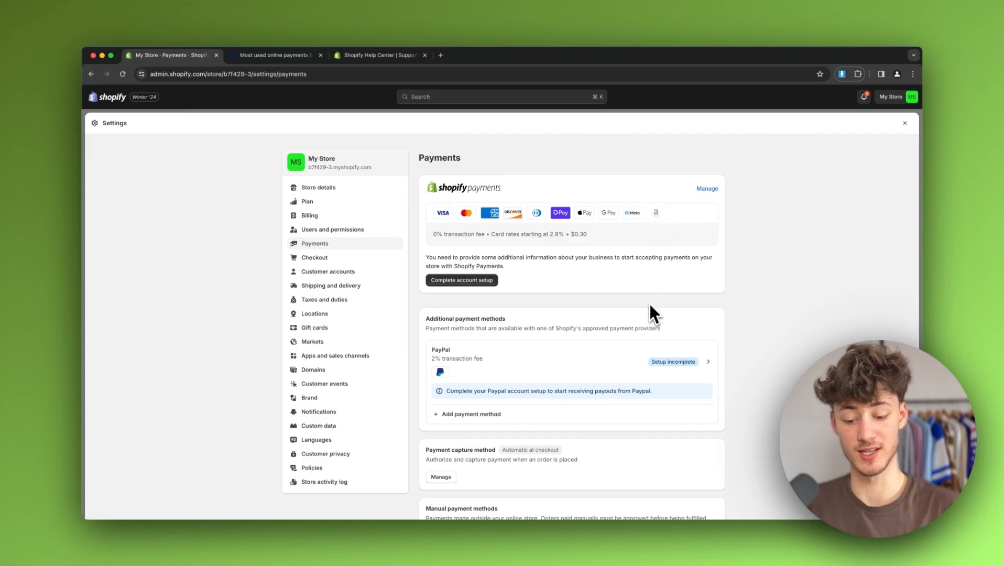
- Review the payment capture method options in the Payments settings and close them without changing the selection
scroll(649, 302, "down", 5)
left_click_drag(425, 284, 492, 282)
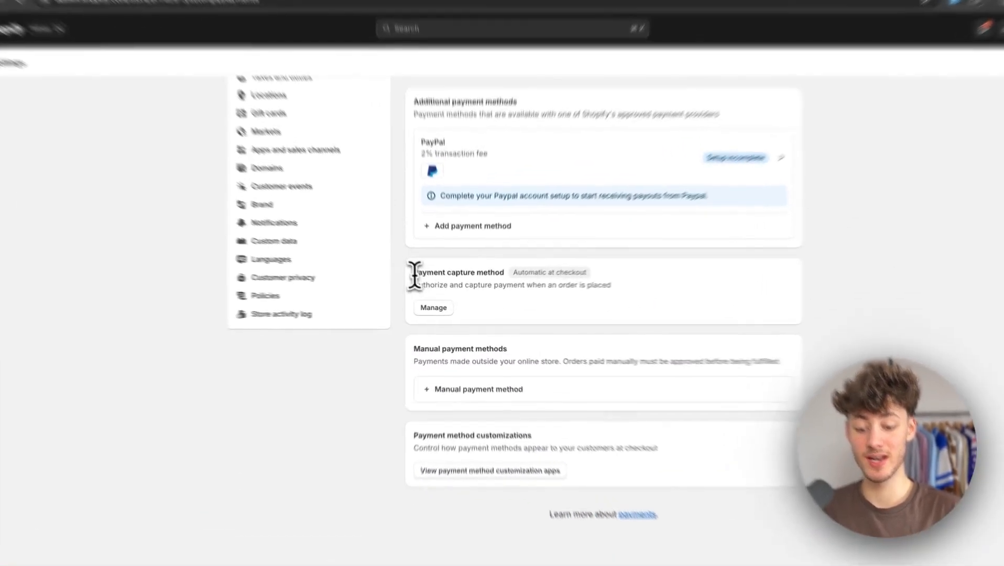
left_click_drag(512, 249, 520, 264)
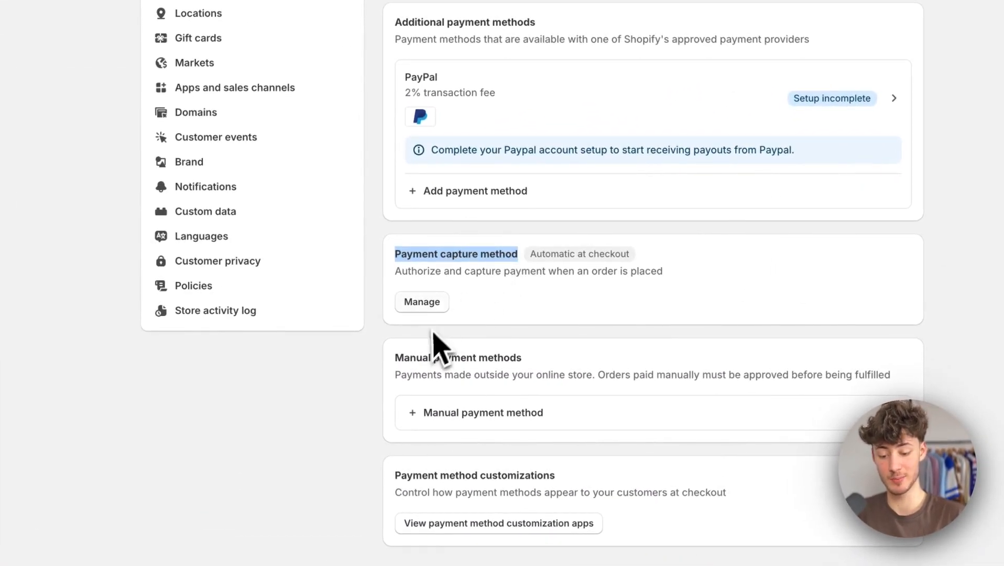
left_click(422, 301)
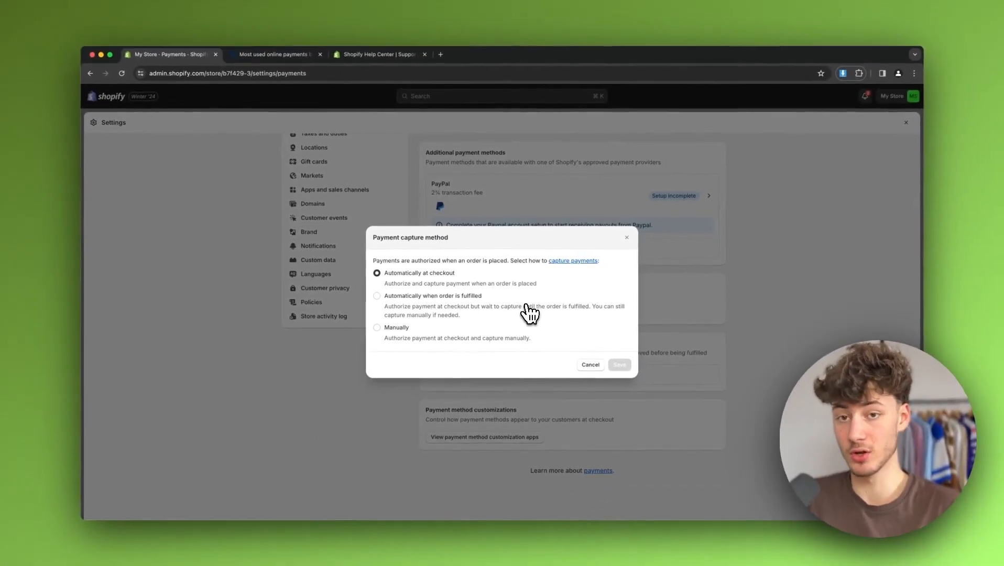
left_click(773, 251)
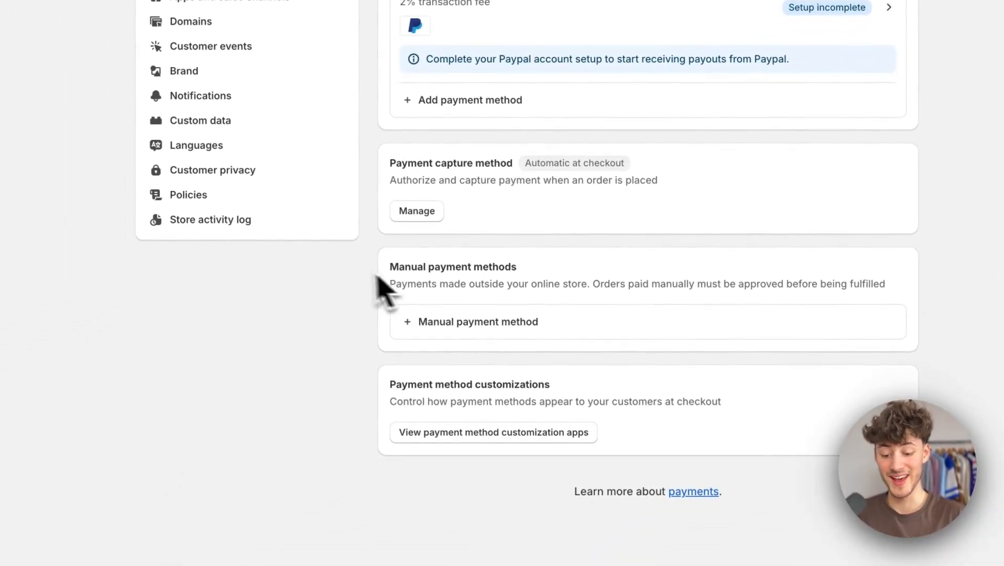
- Review the manual payment methods, open the Cash on Delivery (COD) setup and cancel it without activating
left_click_drag(414, 265, 525, 274)
left_click(532, 276)
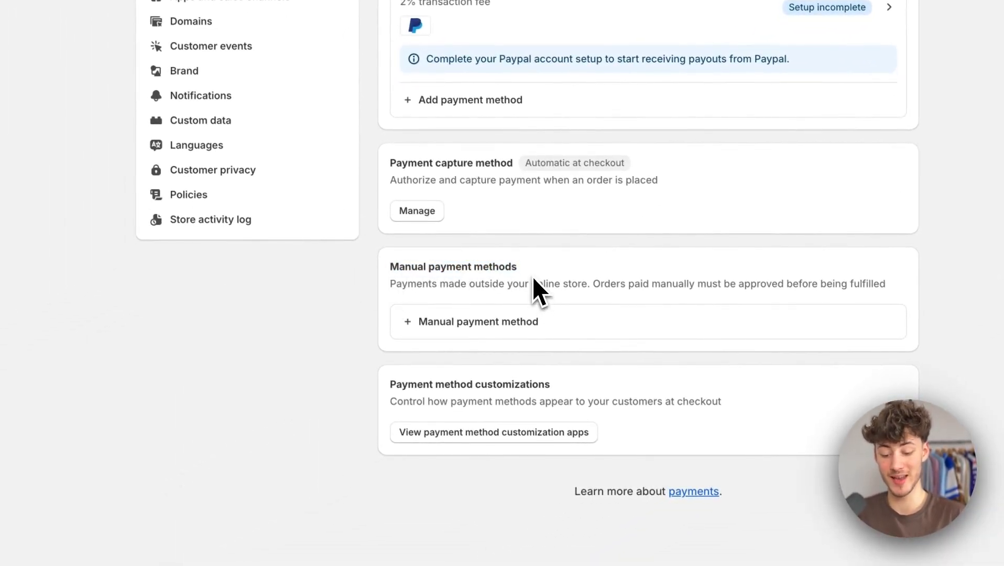
left_click_drag(445, 284, 590, 285)
left_click(612, 287)
left_click(435, 321)
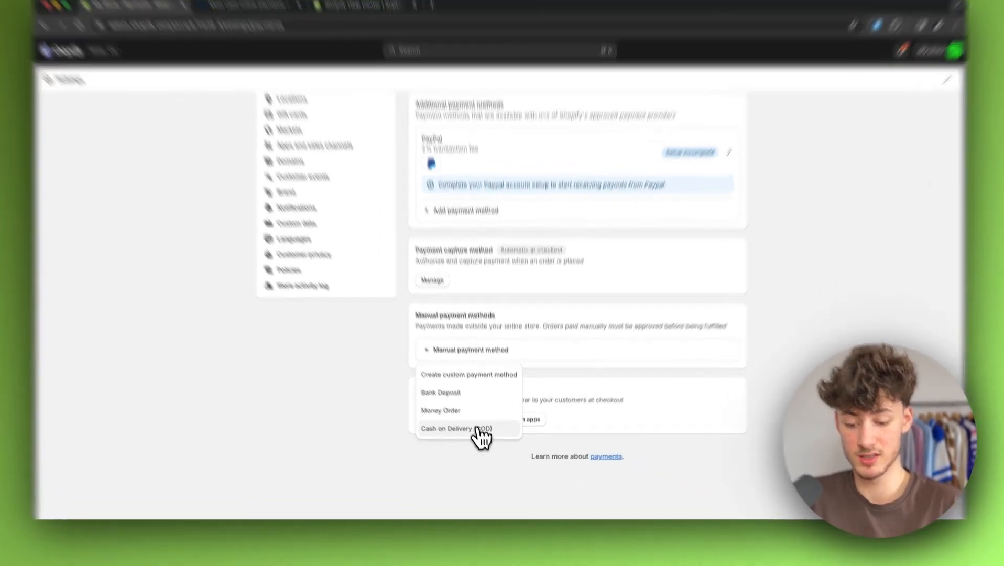
left_click(471, 438)
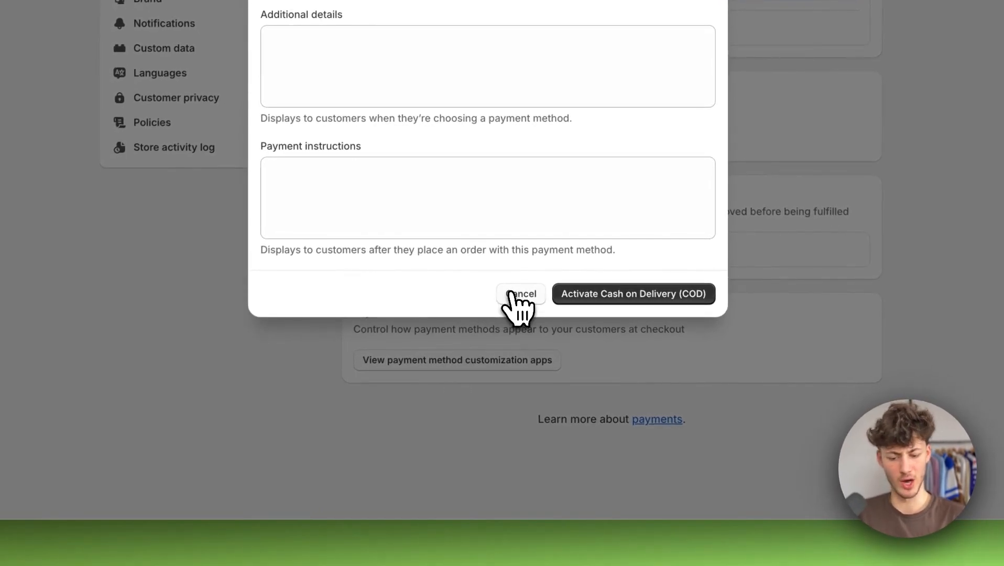
left_click(512, 294)
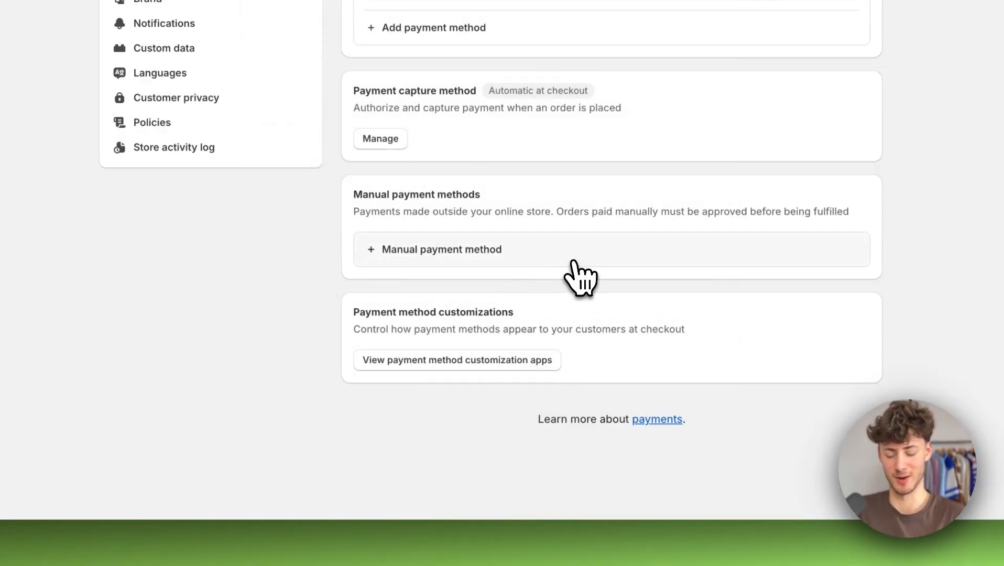
- Review the Shopify Payments, PayPal and payment capture sections of the Payments settings
scroll(574, 267, "up", 2)
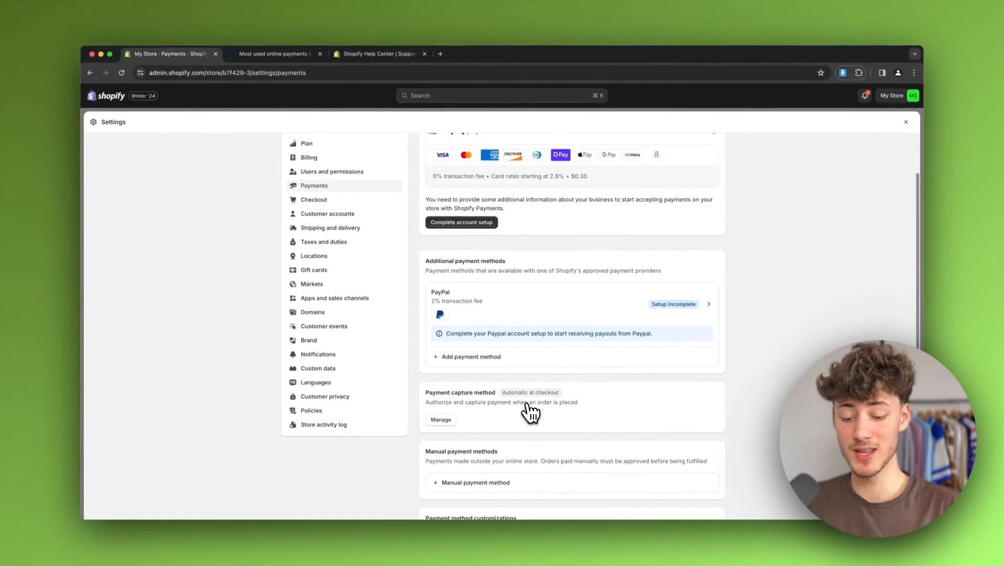
scroll(530, 413, "up", 1)
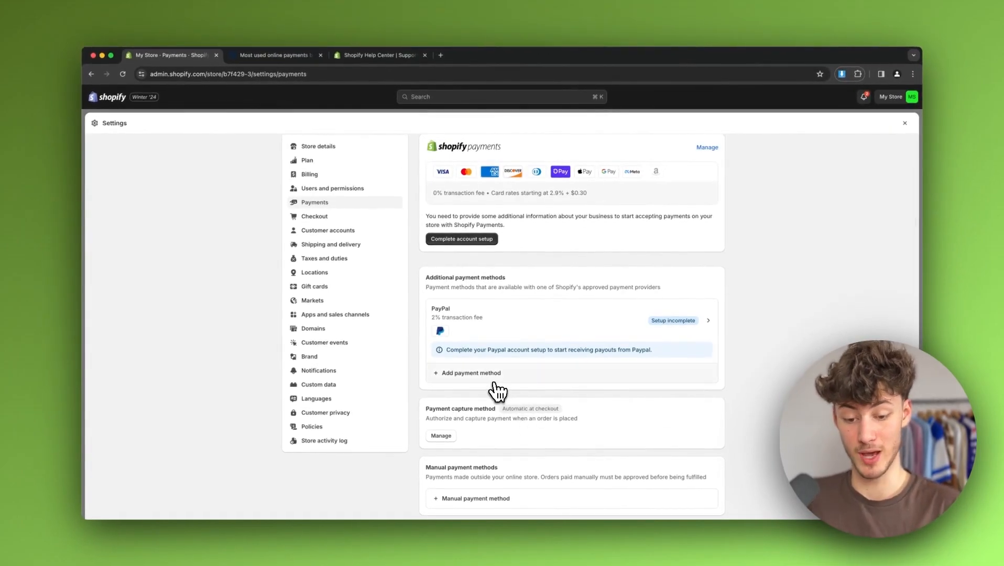
scroll(498, 381, "up", 1)
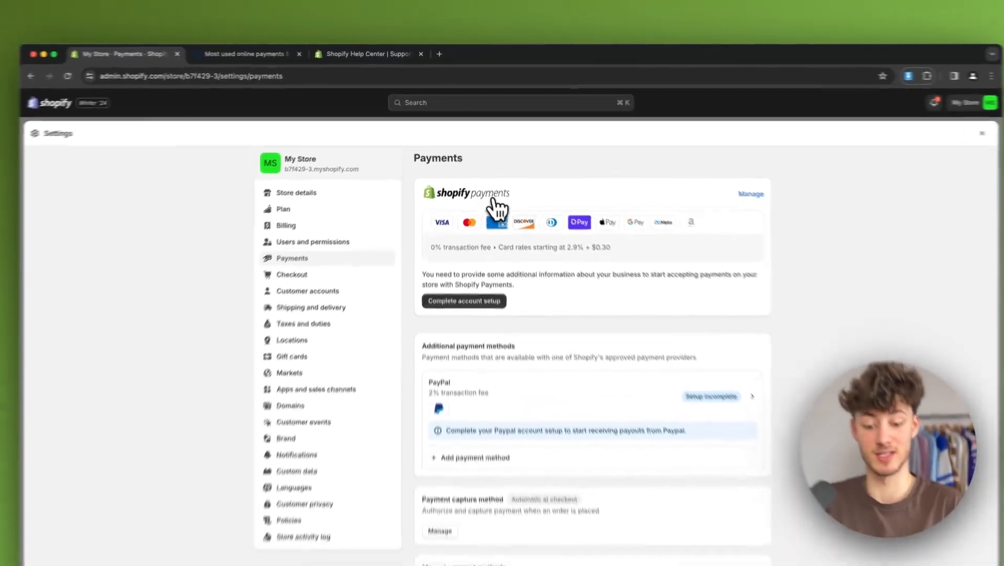
scroll(503, 387, "down", 2)
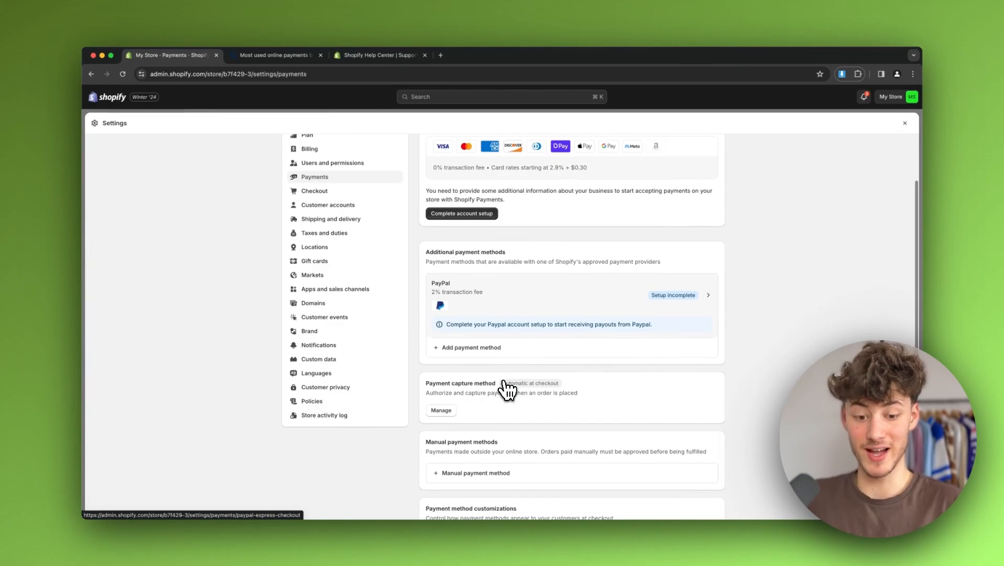
scroll(505, 387, "up", 1)
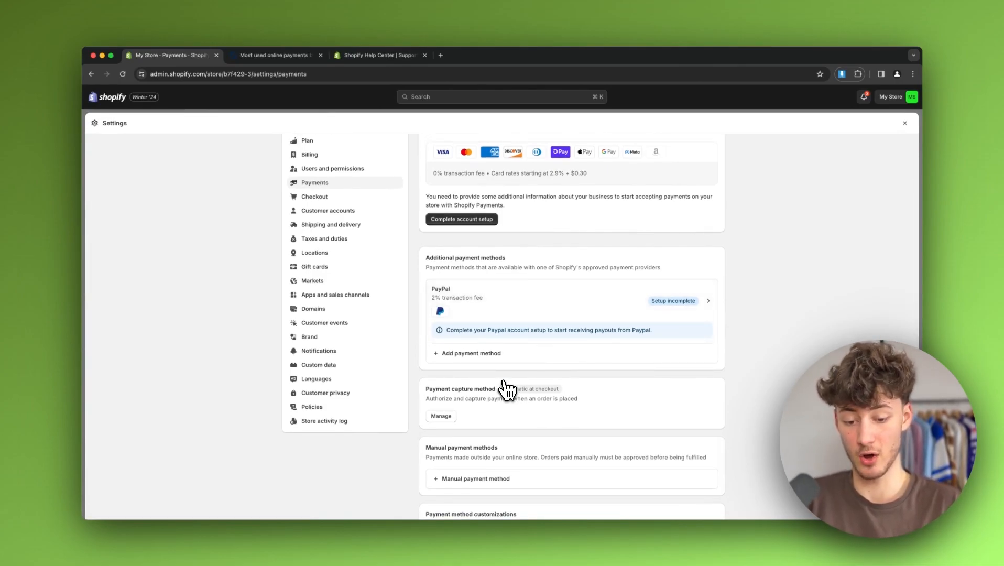
scroll(506, 389, "up", 2)
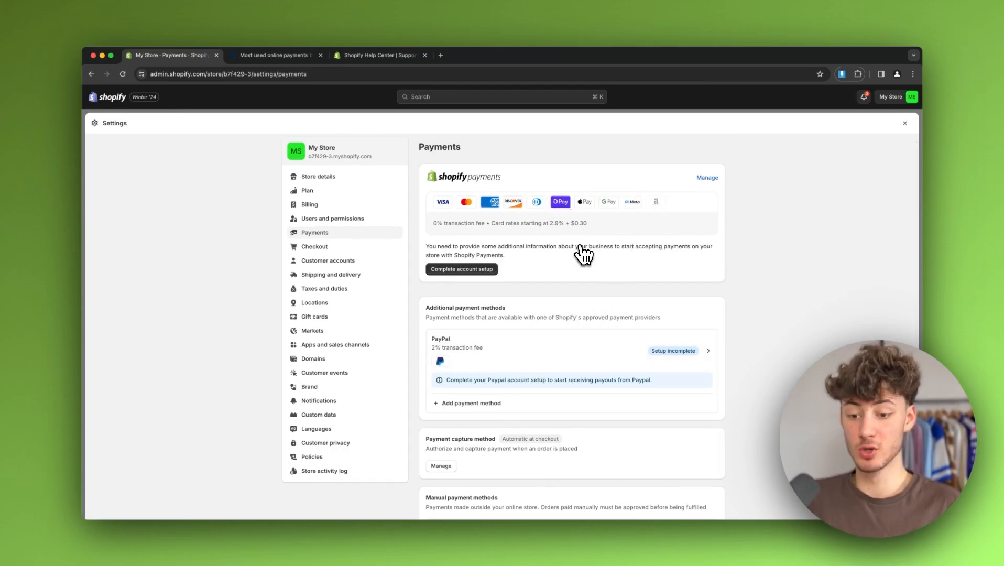
scroll(582, 255, "down", 1)
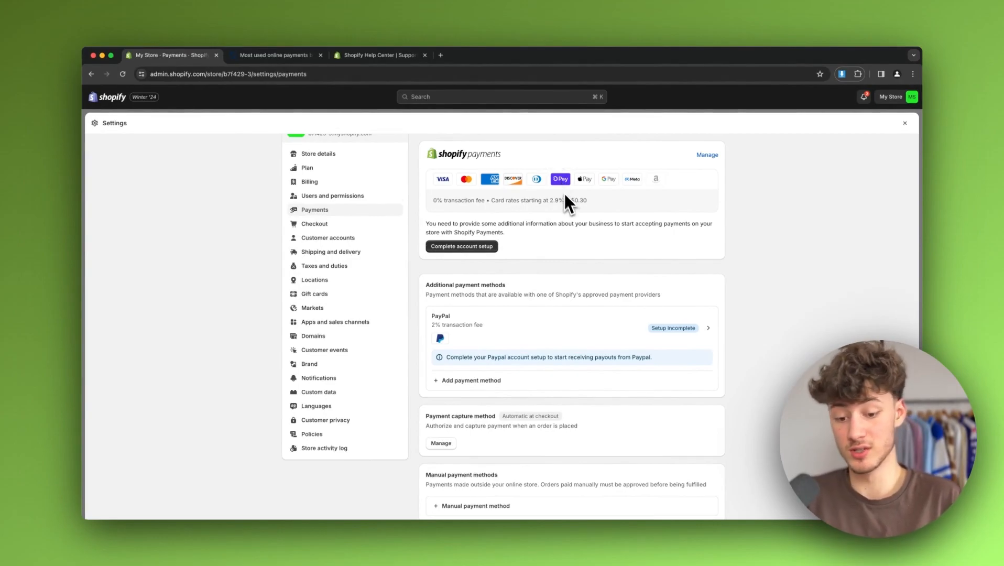
- Start adding a payment method and search by payment method for Visa, selecting it to list its providers
scroll(568, 251, "down", 2)
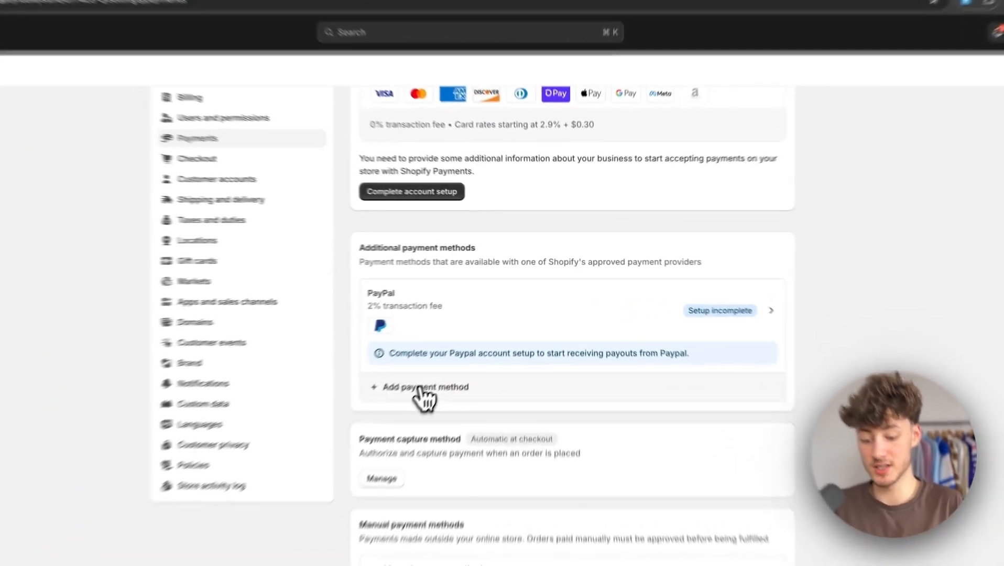
left_click(485, 342)
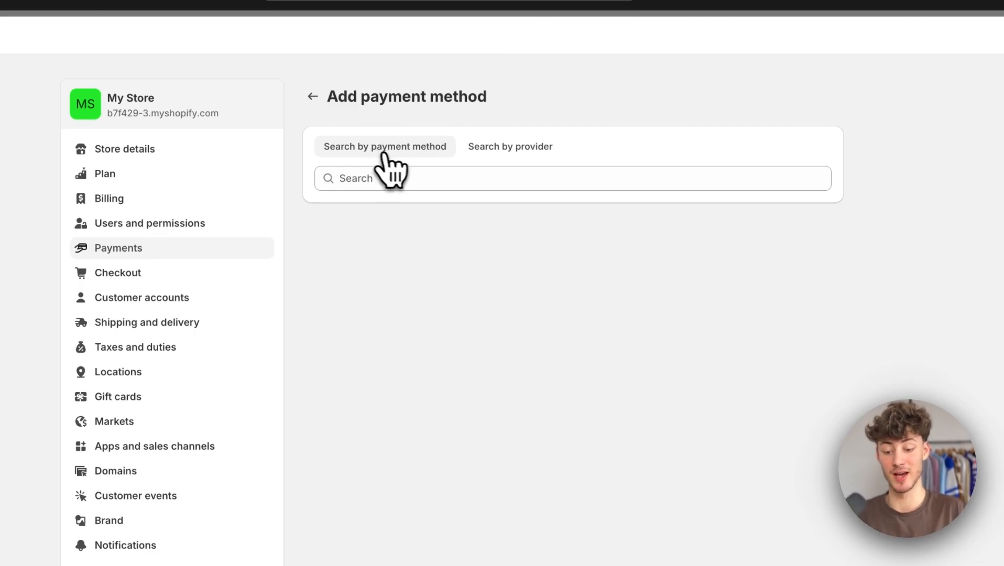
left_click(511, 149)
left_click(445, 149)
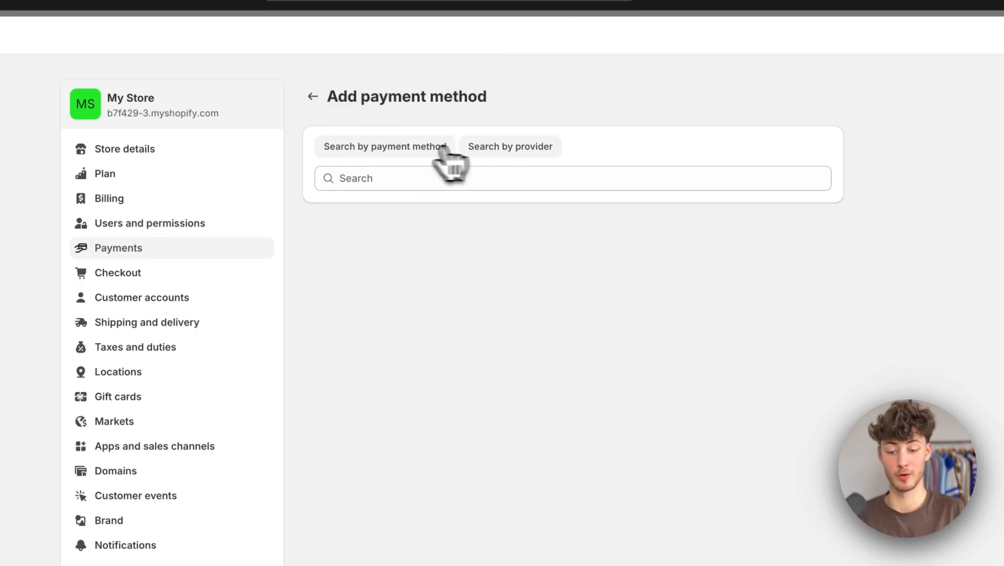
left_click(424, 178)
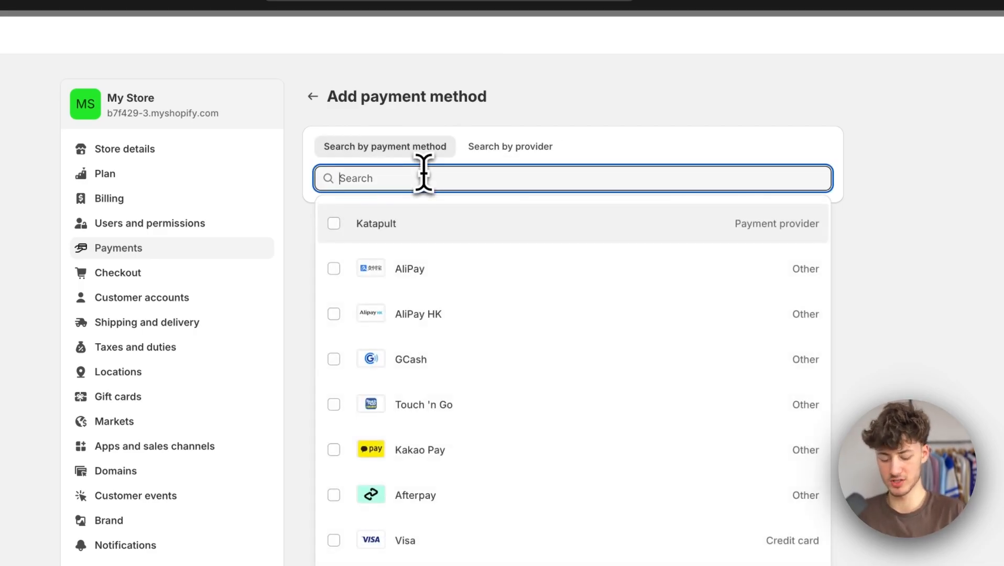
type("Visa")
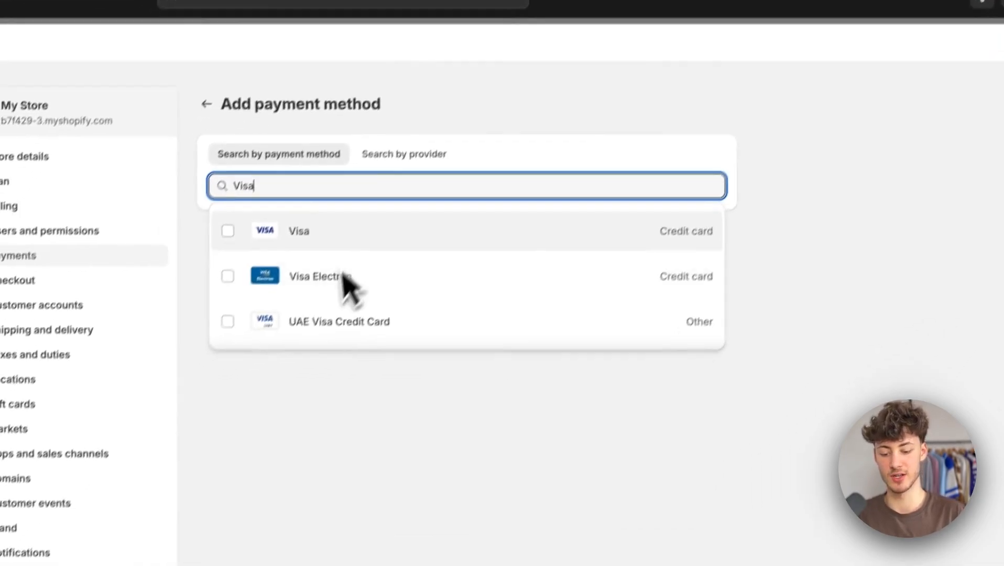
left_click(495, 225)
left_click(819, 294)
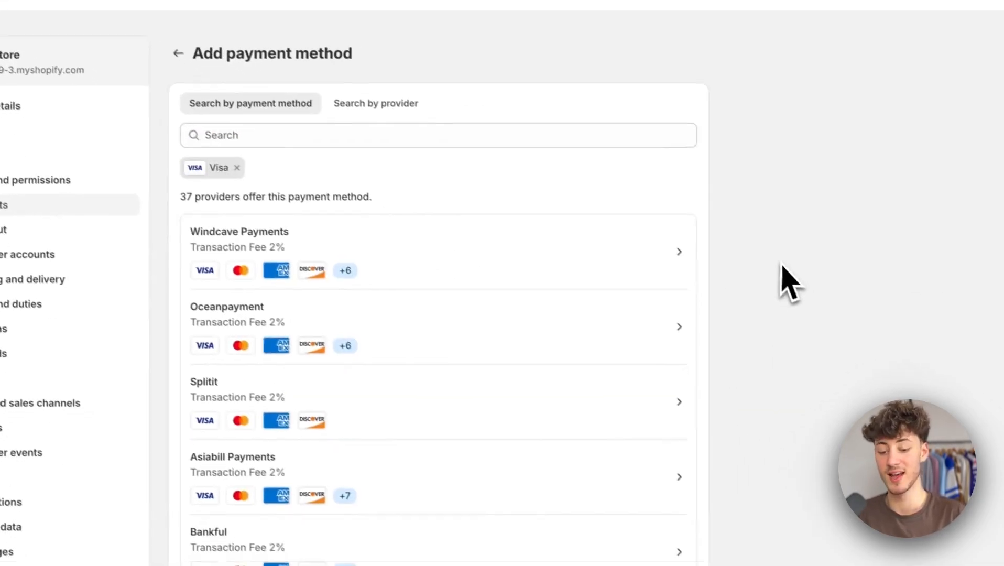
- Browse the providers that offer Visa and remove the Visa filter
scroll(442, 360, "down", 18)
scroll(394, 341, "up", 20)
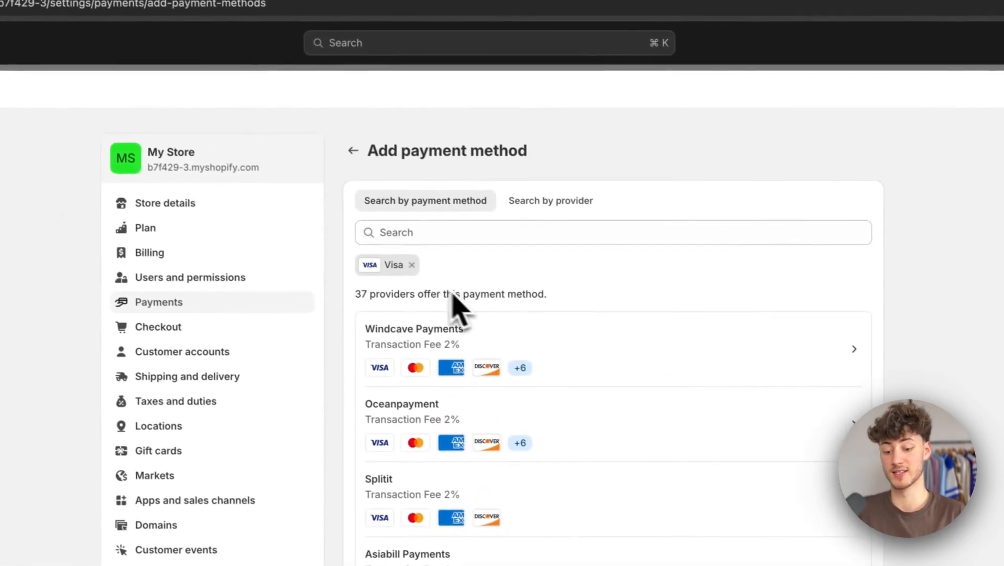
left_click(225, 160)
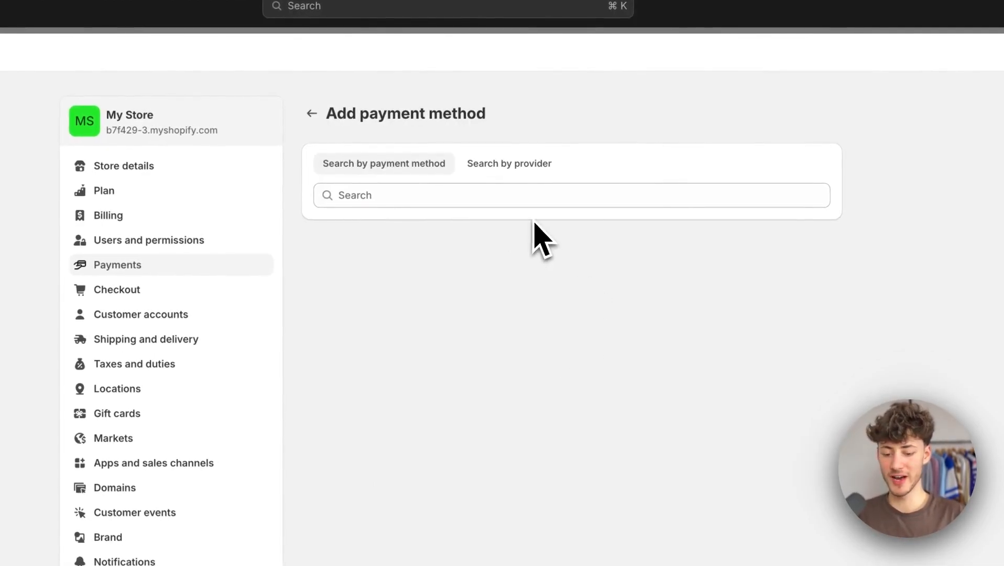
- Search by provider for "2ch" and choose 2Checkout Convert Plus (by Verifone) to view its entry
left_click(517, 167)
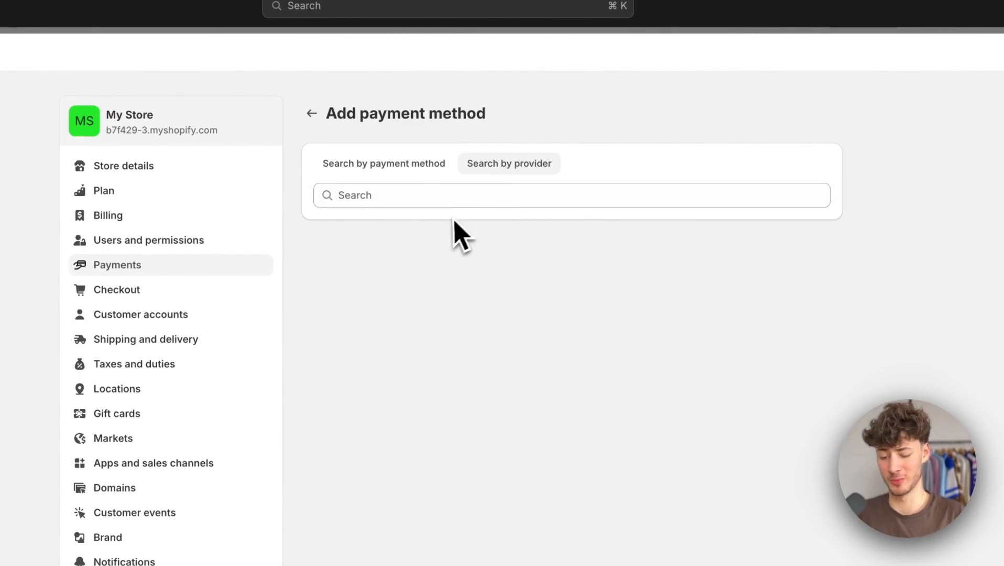
left_click(459, 203)
type("2ch")
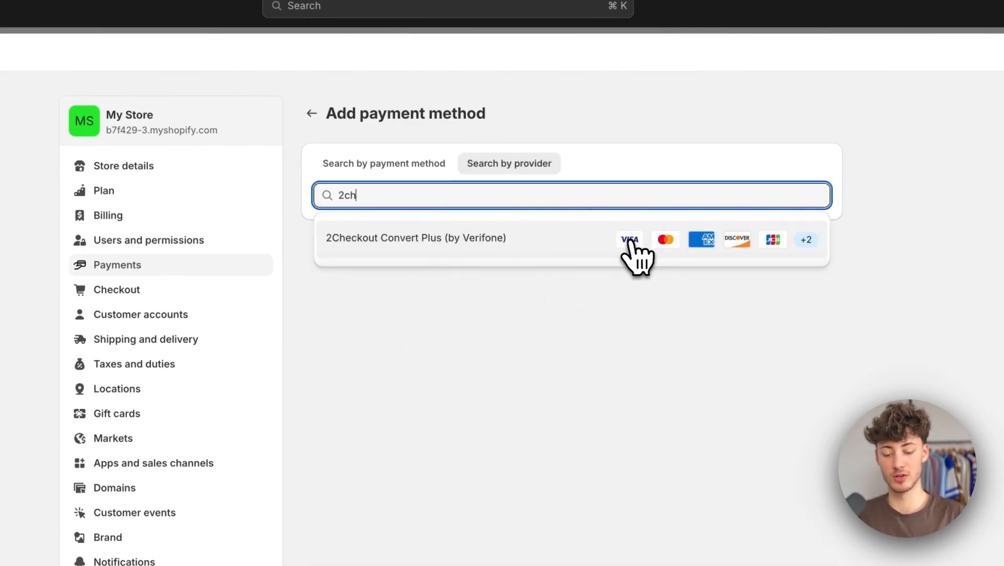
left_click(524, 240)
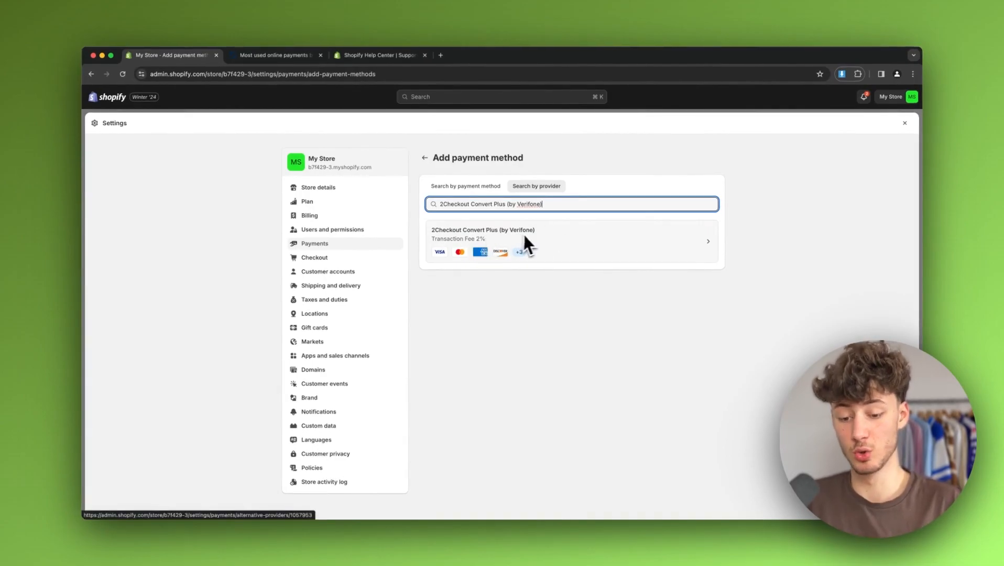
triple_click(550, 205)
- Search by payment method for "Eth" to check for Ethereum and clear the search
left_click(480, 187)
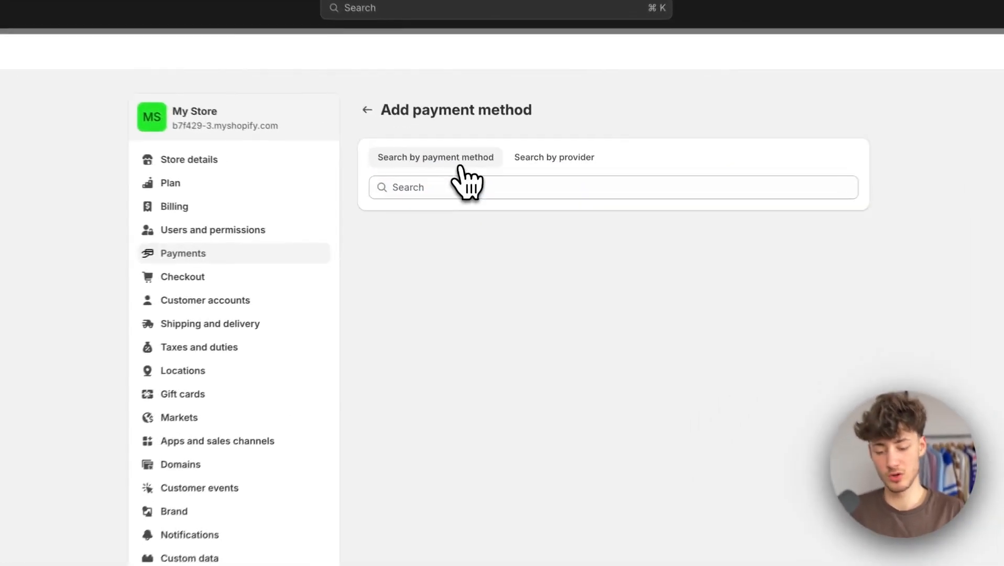
left_click(508, 187)
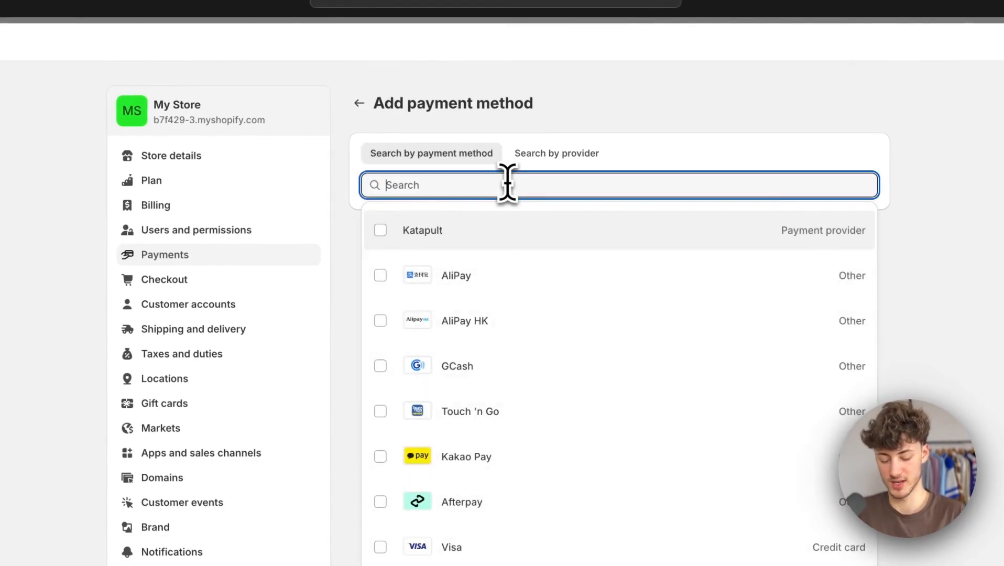
type("Eth")
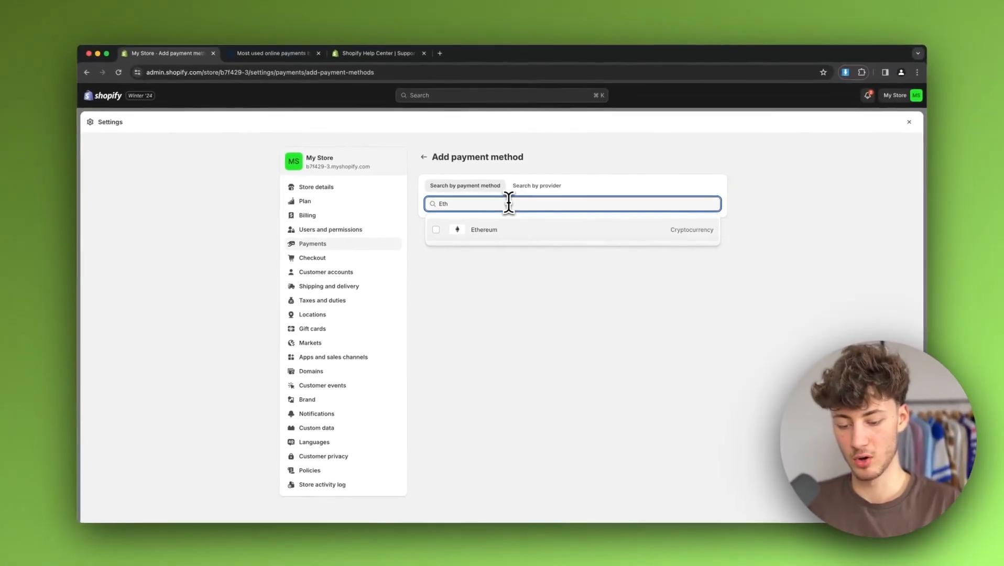
key("BackSpace")
key("BackSpace")
key("BackSpace")
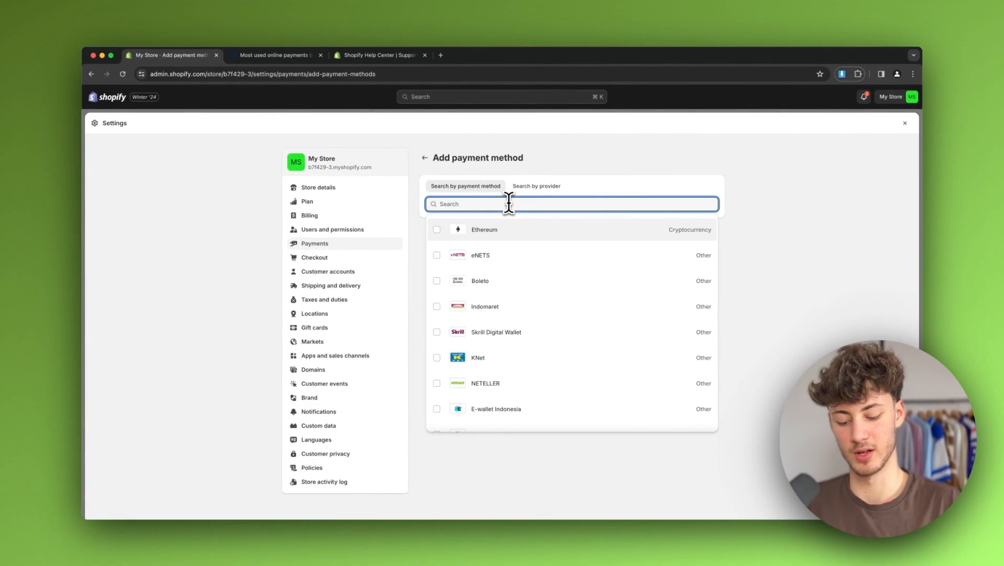
- Search the payment methods for "Cryp", select Litecoin to check its providers, and remove the Litecoin filter
type("C")
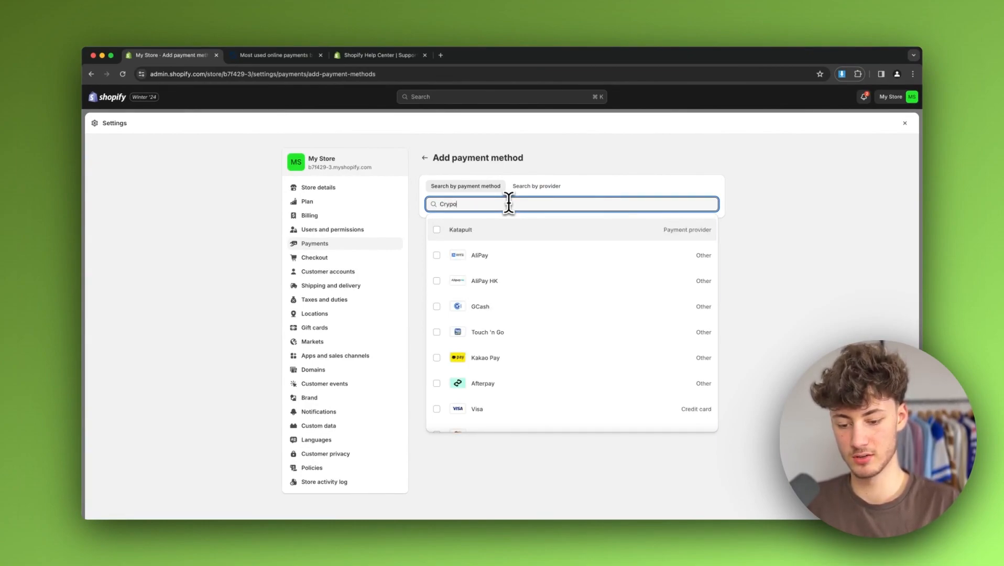
type("rypo")
key("BackSpace")
scroll(603, 293, "down", 8)
scroll(612, 422, "up", 8)
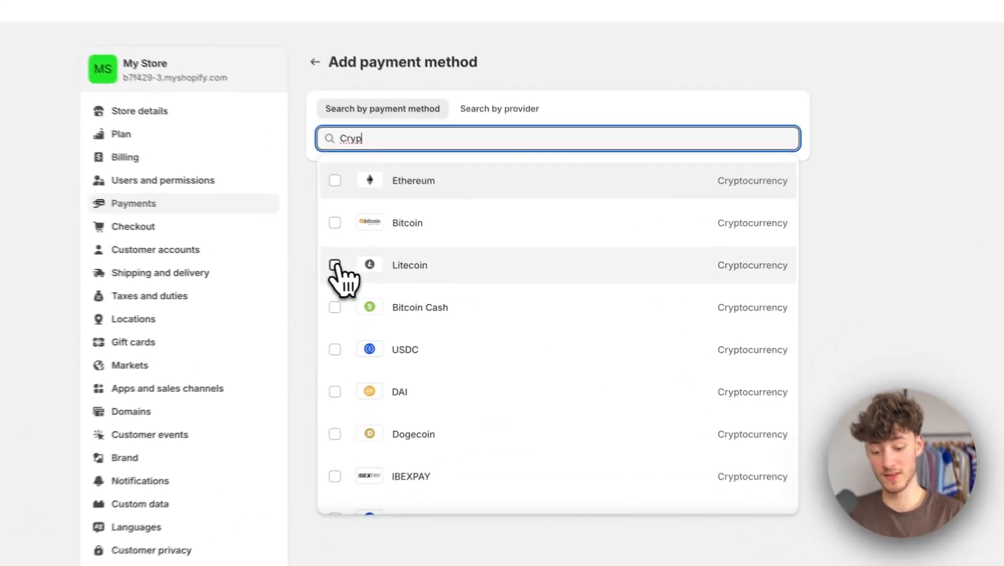
left_click(436, 281)
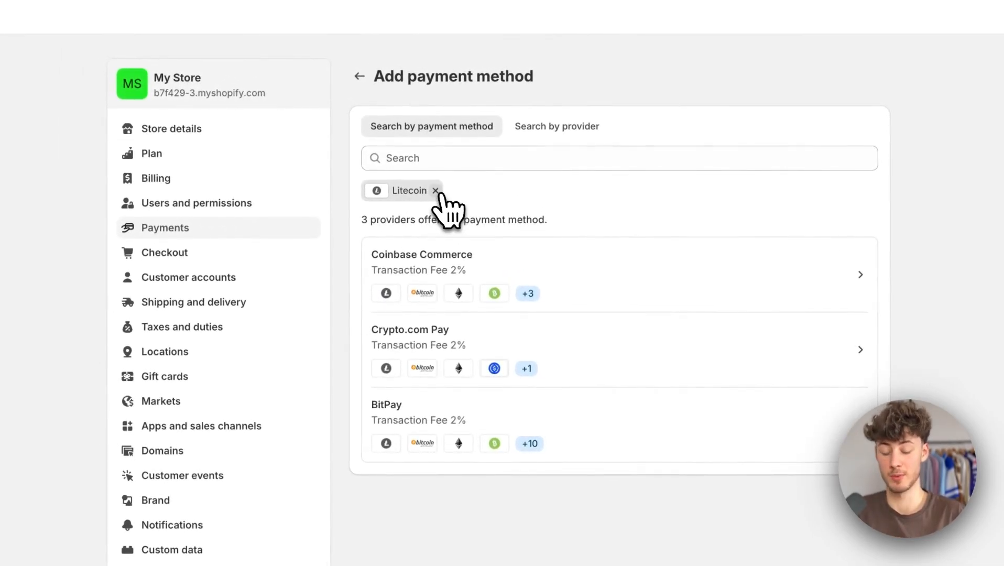
left_click(435, 191)
- Clear the 2Checkout entry from the provider search and browse the full list of payment providers
left_click(571, 128)
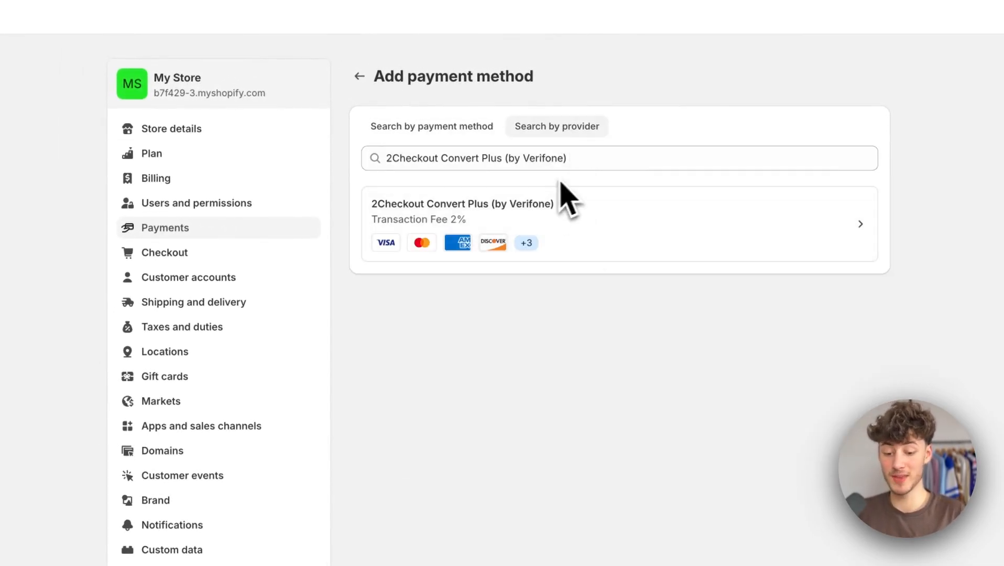
left_click(594, 160)
key("super+a")
key("BackSpace")
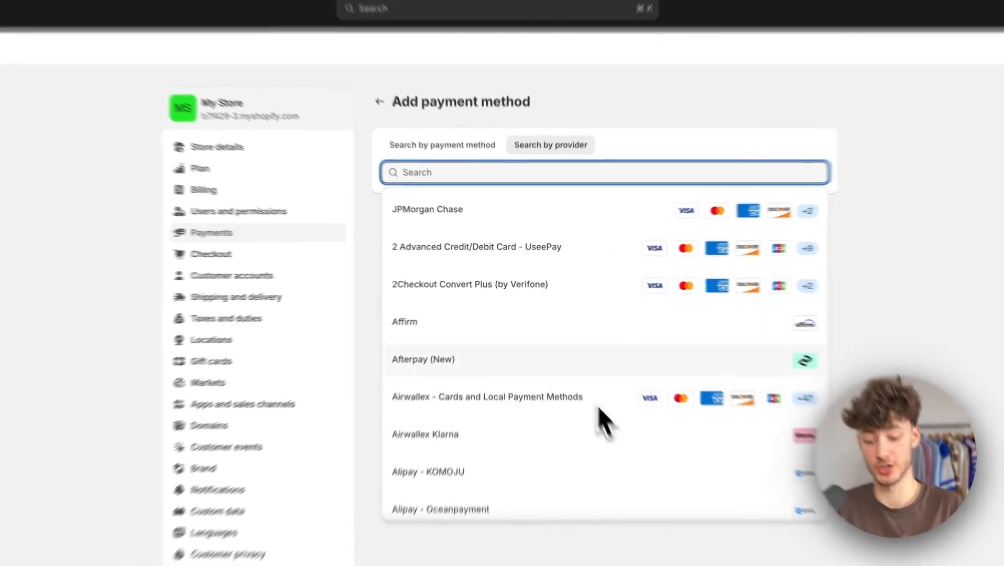
scroll(600, 419, "down", 2)
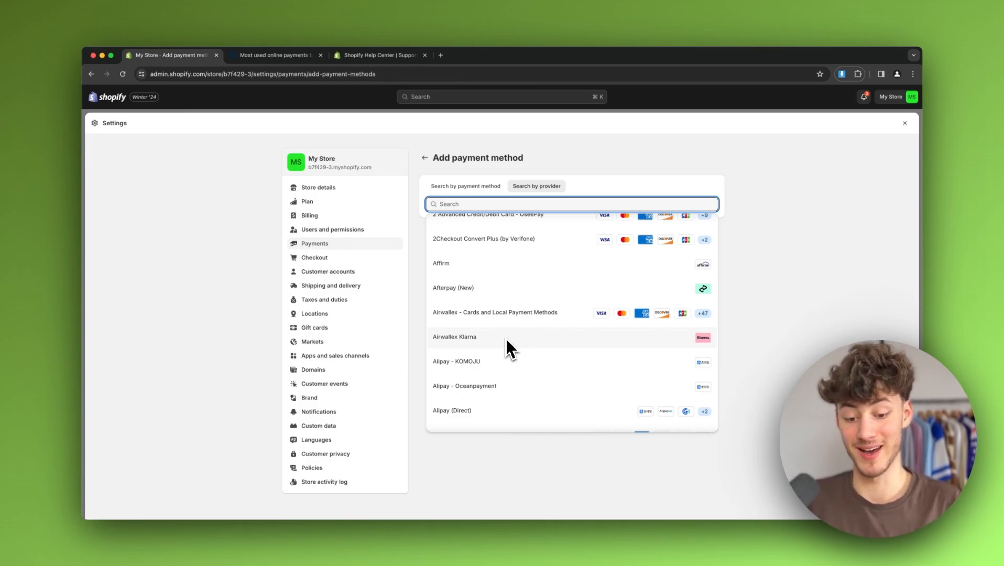
scroll(506, 339, "down", 5)
scroll(533, 406, "down", 15)
scroll(576, 345, "down", 5)
scroll(577, 346, "up", 20)
scroll(576, 343, "up", 3)
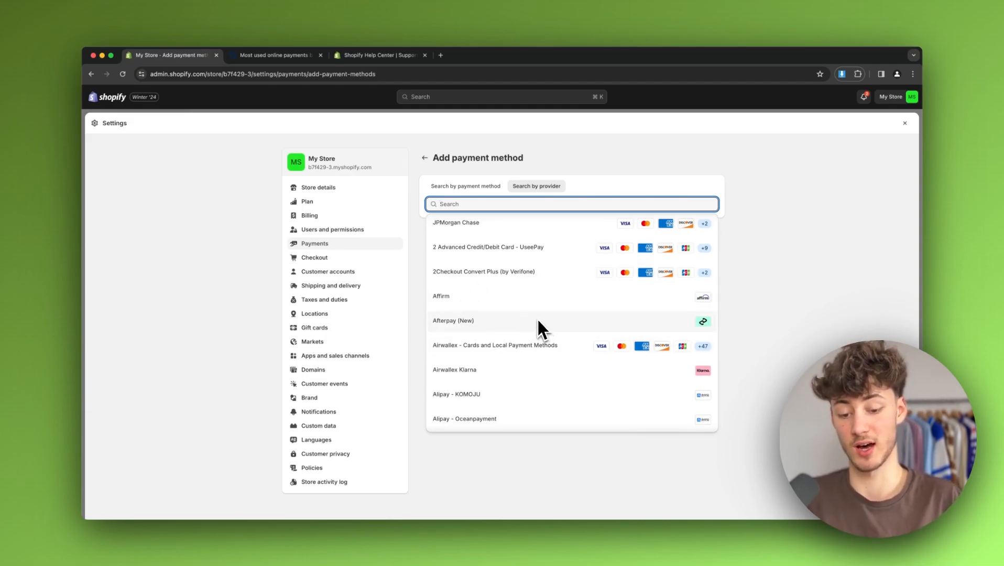
scroll(523, 395, "down", 2)
scroll(522, 392, "up", 2)
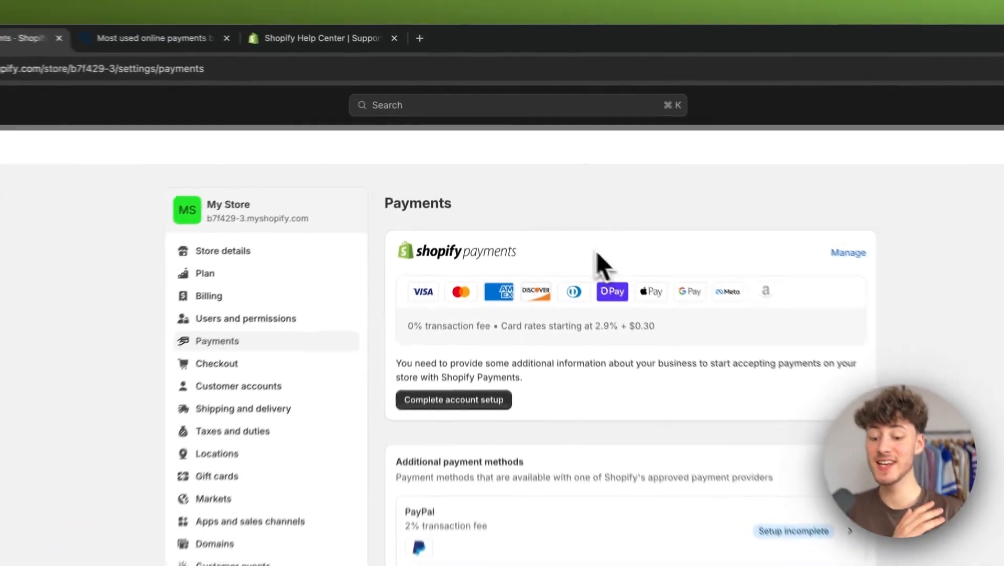
- Return to the store's Payments settings and review the Shopify Payments section
left_click_drag(402, 252, 587, 258)
left_click(588, 259)
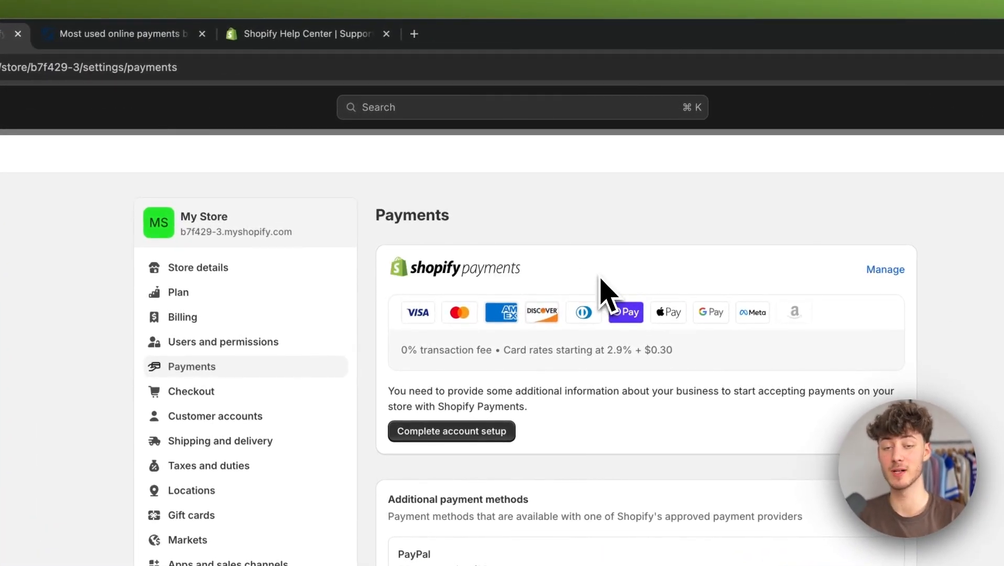